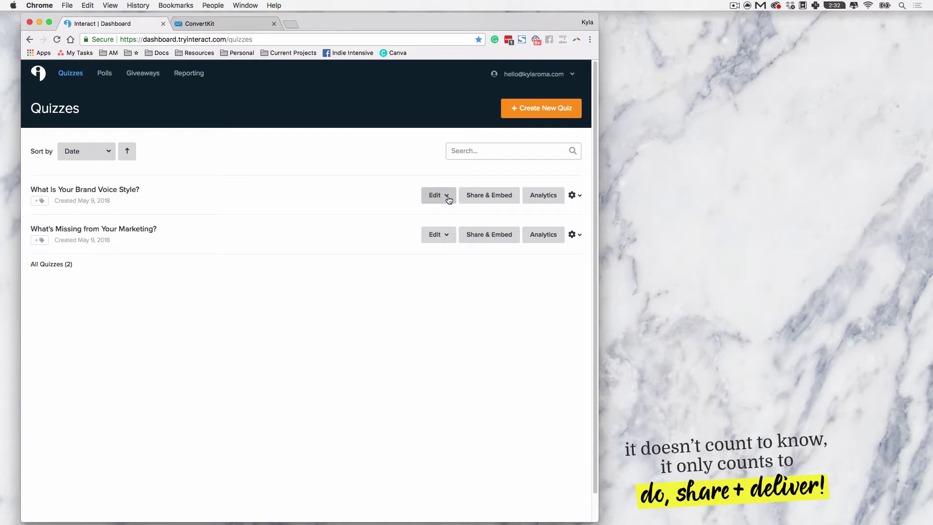
# Step: Open the brand voice quiz's Questions & Results editor and expand the first, business-stage question
pyautogui.click(449, 199)
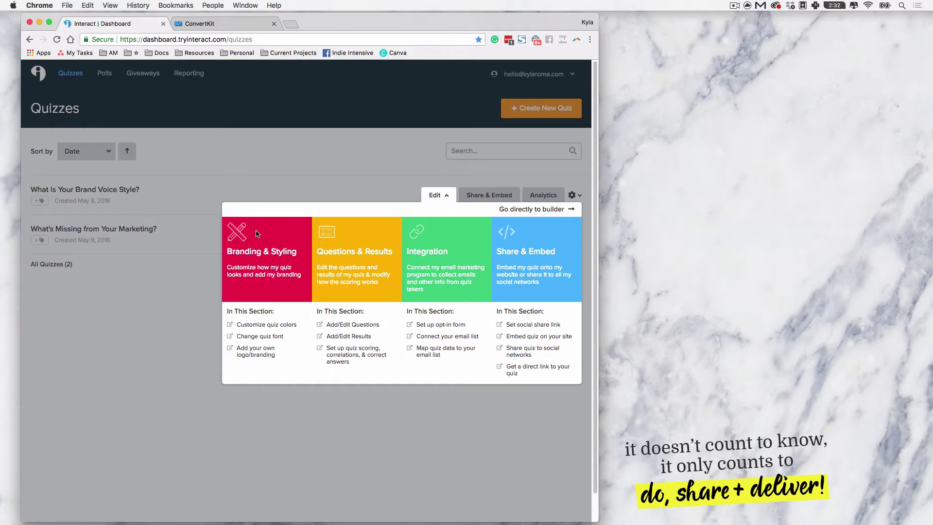
pyautogui.click(381, 256)
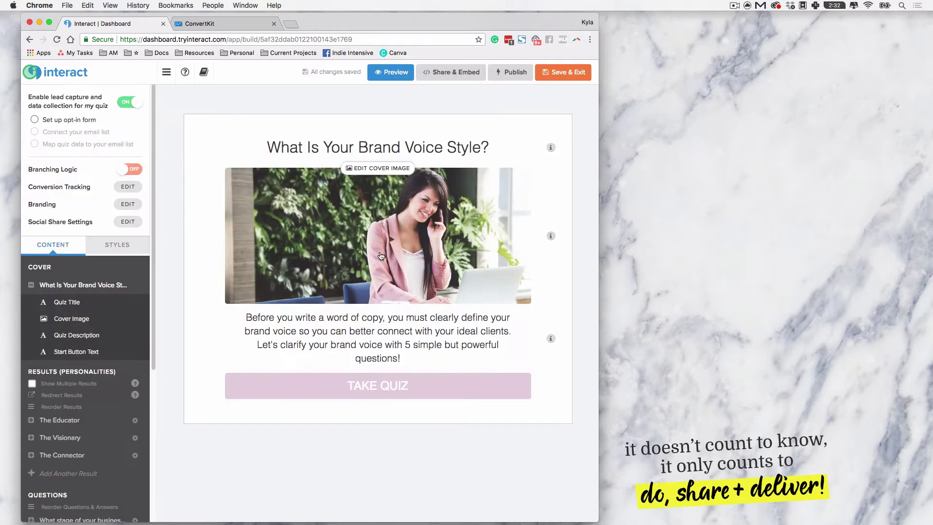
pyautogui.scroll(-5, 83, 292)
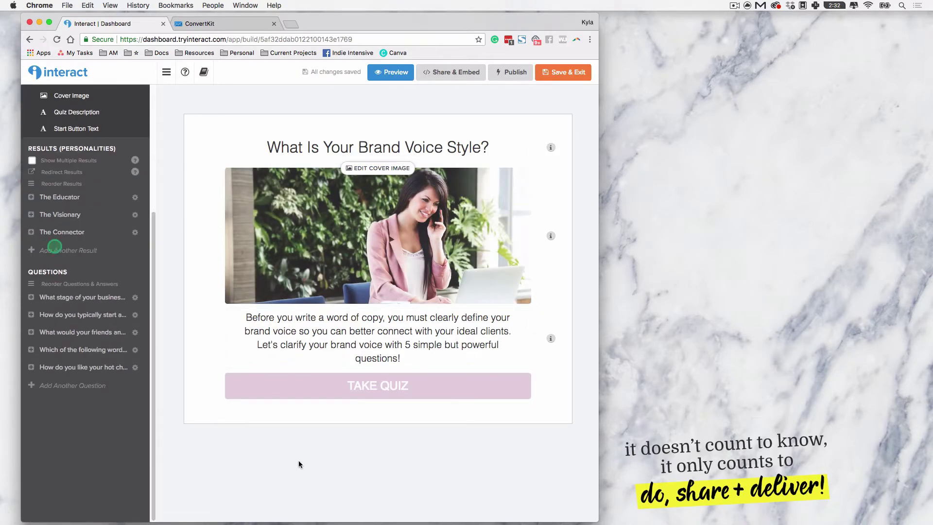
pyautogui.click(73, 295)
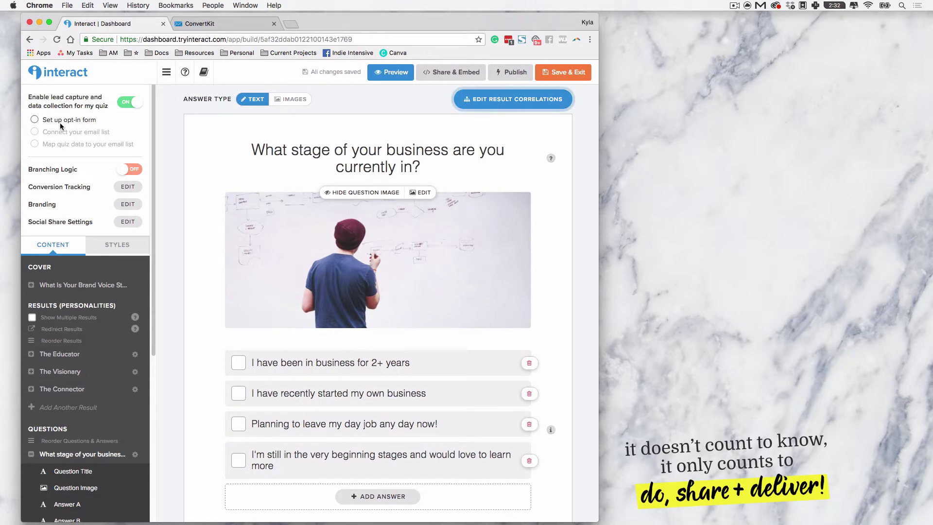
# Step: Start the quiz's opt-in form setup and add a First Name field alongside Email Address
pyautogui.click(35, 120)
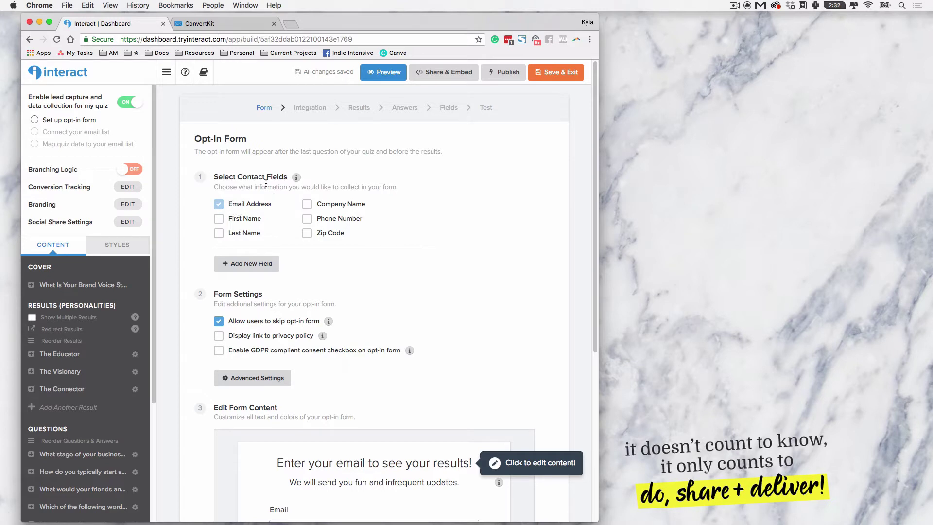
pyautogui.scroll(-1, 559, 189)
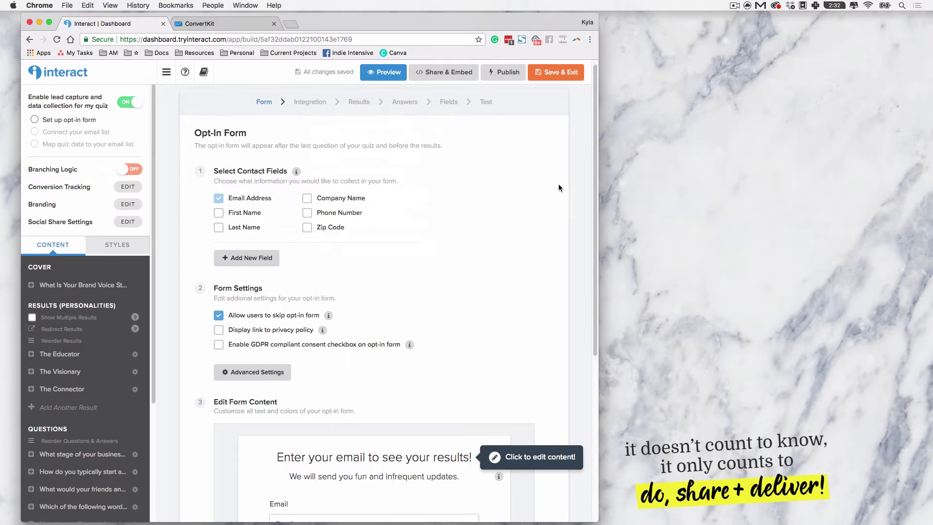
pyautogui.click(233, 216)
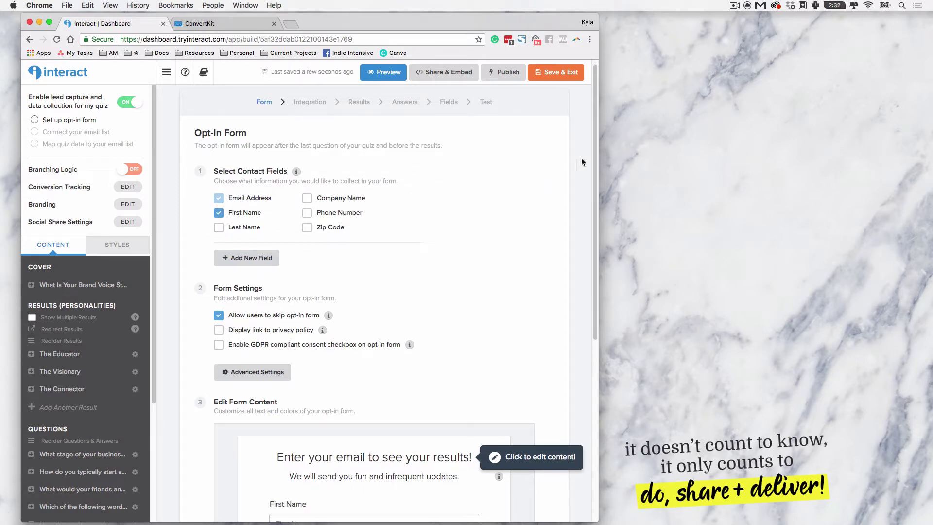
pyautogui.moveTo(596, 146); pyautogui.dragTo(596, 253)
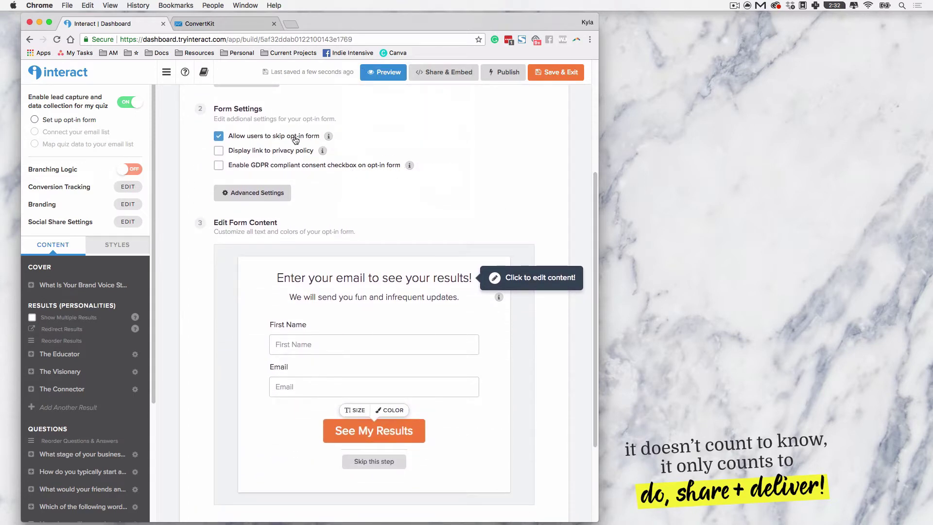
# Step: Enable the GDPR consent checkbox and delete the legal disclaimer from its consent text
pyautogui.click(282, 169)
pyautogui.scroll(-1, 450, 160)
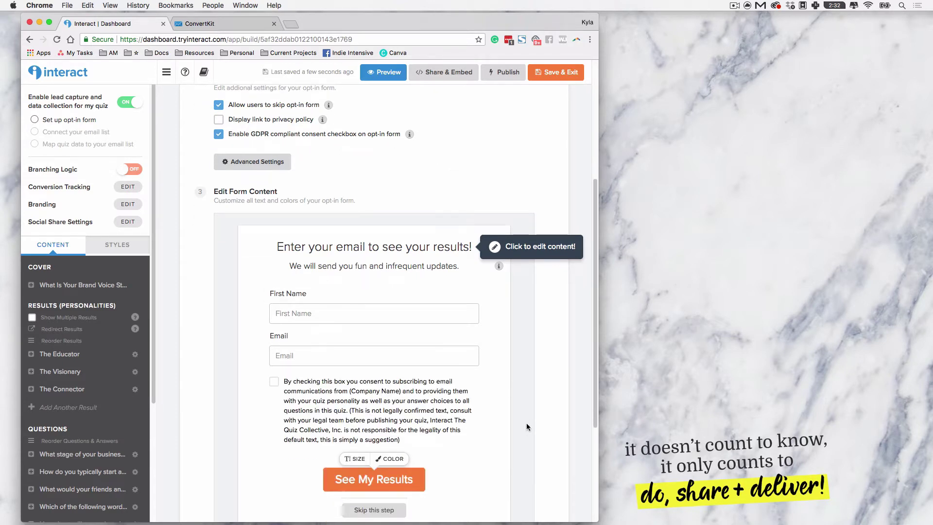
pyautogui.scroll(-2, 527, 426)
pyautogui.click(374, 381)
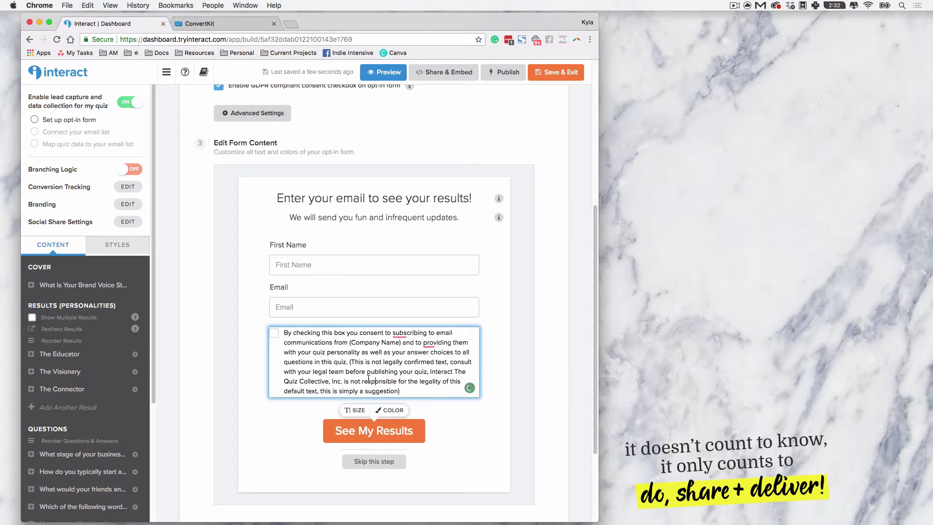
pyautogui.scroll(1, 360, 375)
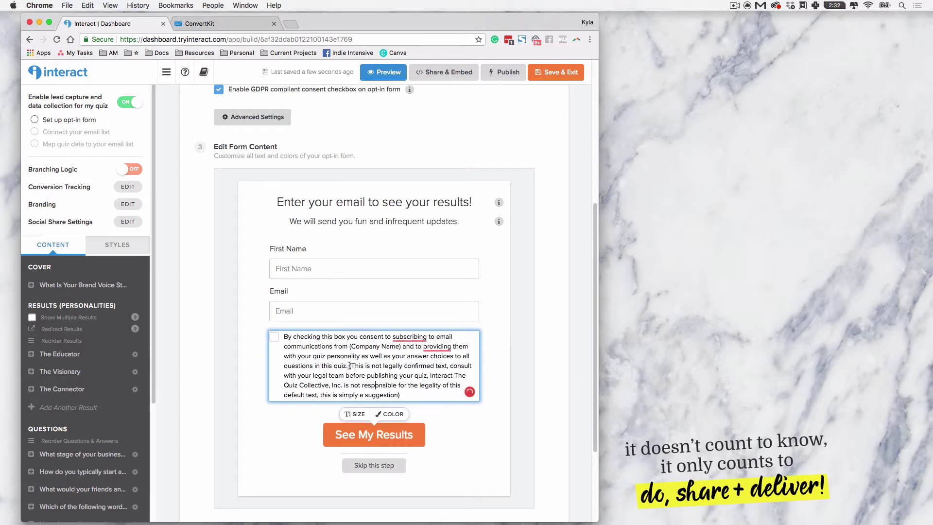
pyautogui.moveTo(350, 365); pyautogui.dragTo(413, 396)
pyautogui.press('BackSpace')
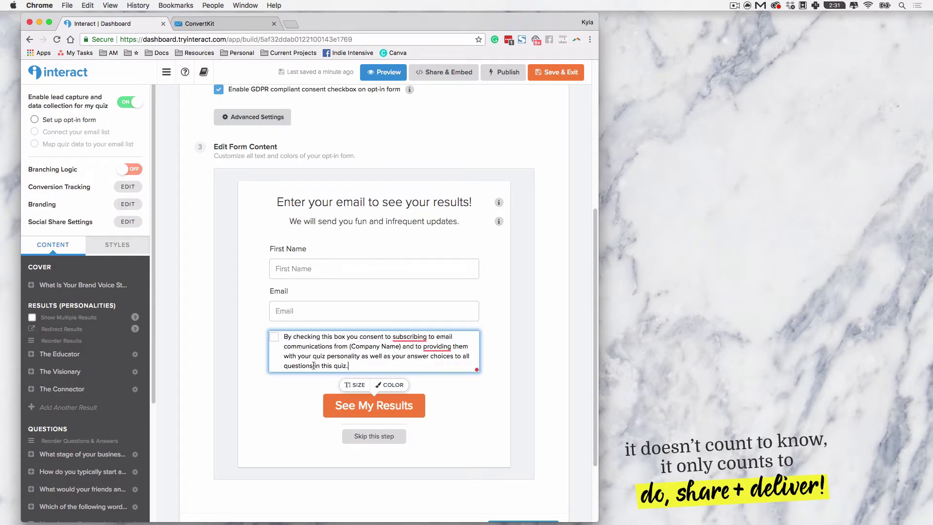
# Step: Keep the Company Name placeholder and clear the 'We will send you fun and infrequent updates' subtitle
pyautogui.click(238, 363)
pyautogui.moveTo(399, 347); pyautogui.dragTo(350, 347)
pyautogui.click(539, 367)
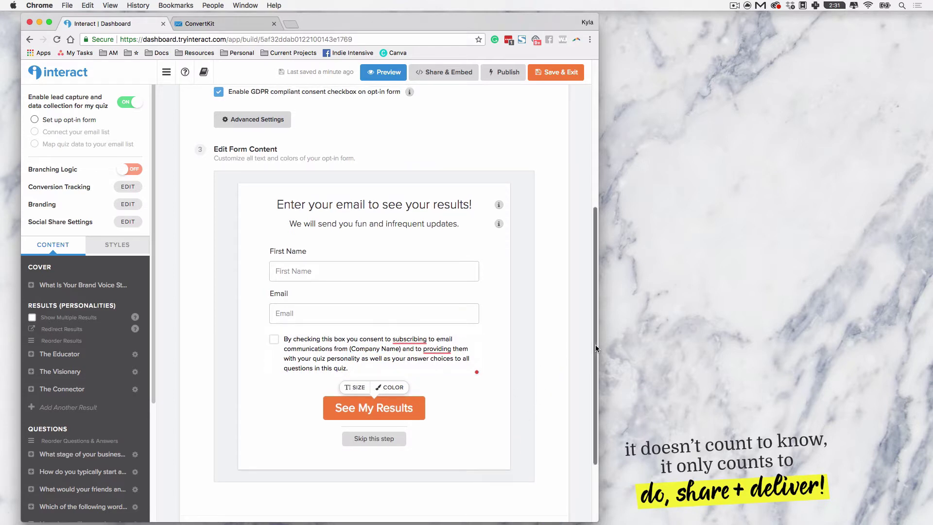
pyautogui.moveTo(596, 345); pyautogui.dragTo(596, 340)
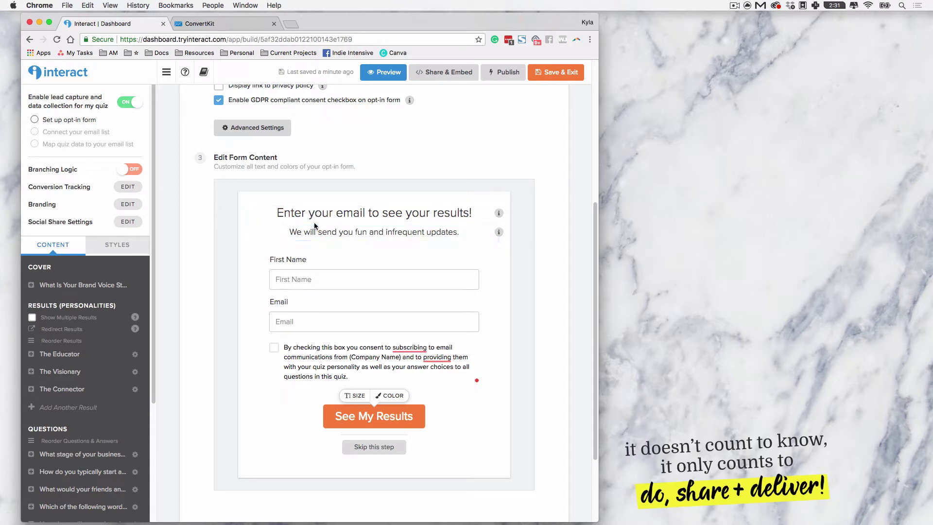
pyautogui.moveTo(288, 232)
pyautogui.mouseDown()
pyautogui.moveTo(490, 235)
pyautogui.moveTo(289, 233)
pyautogui.mouseUp()
pyautogui.press('BackSpace')
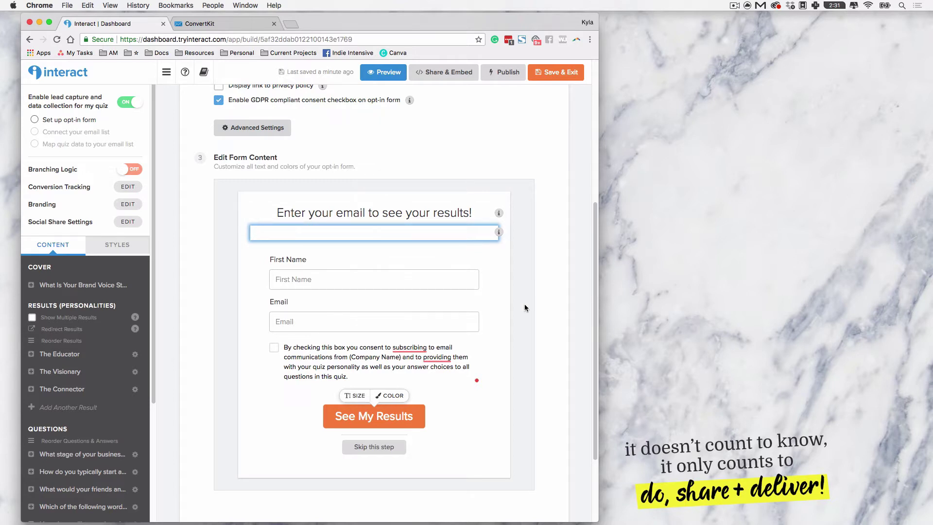
# Step: Restore the deleted subtitle 'We will send you fun and infrequent updates.' with undo
pyautogui.click(525, 307)
pyautogui.click(379, 233)
pyautogui.press('super+z')
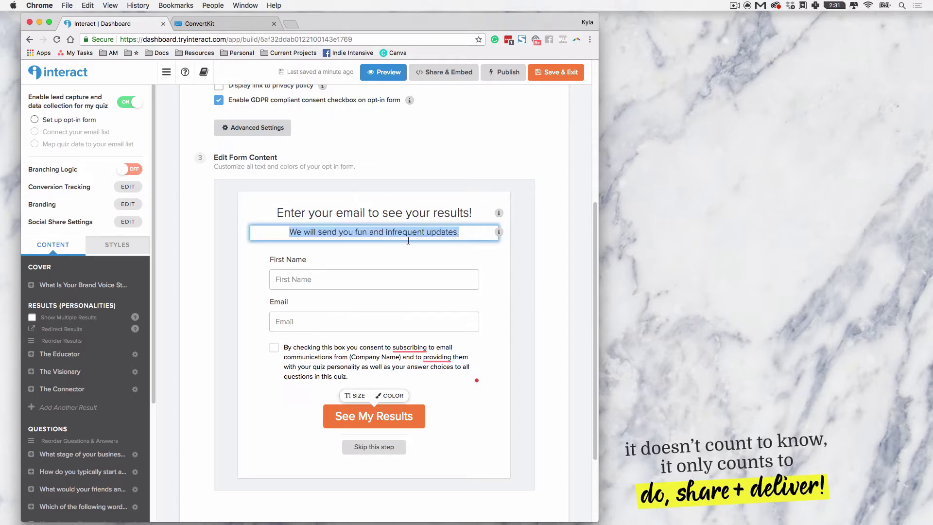
pyautogui.click(543, 273)
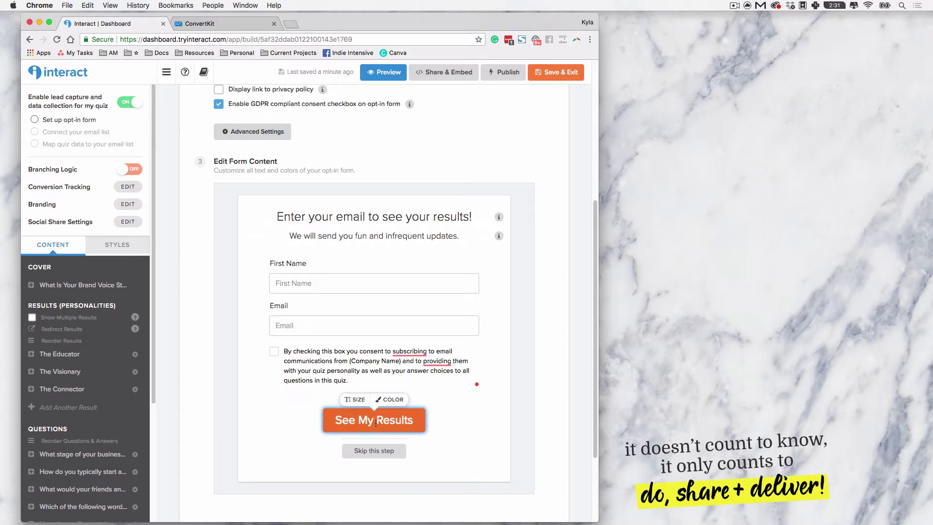
# Step: Change the See My Results button colour from orange #f78742 to red #ec1636 and save
pyautogui.click(384, 400)
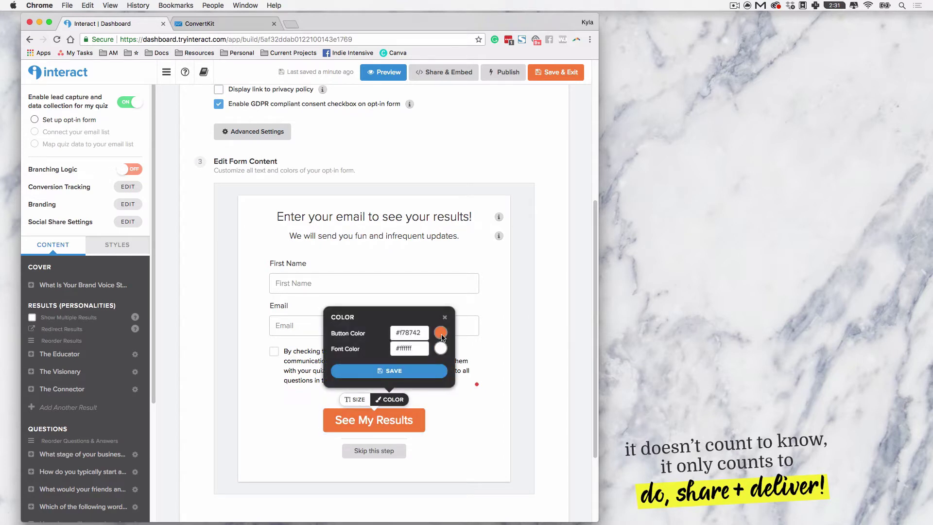
pyautogui.click(441, 333)
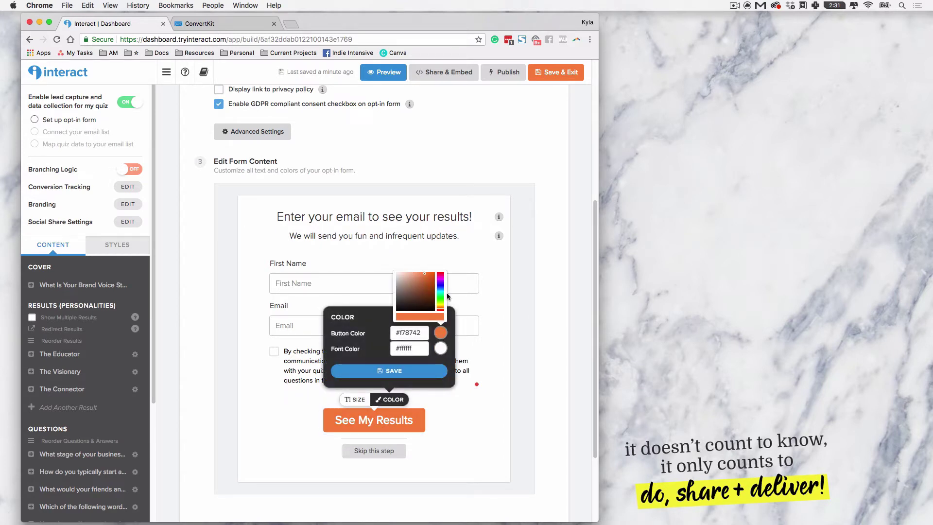
pyautogui.click(441, 278)
pyautogui.moveTo(441, 277); pyautogui.dragTo(441, 274)
pyautogui.click(432, 276)
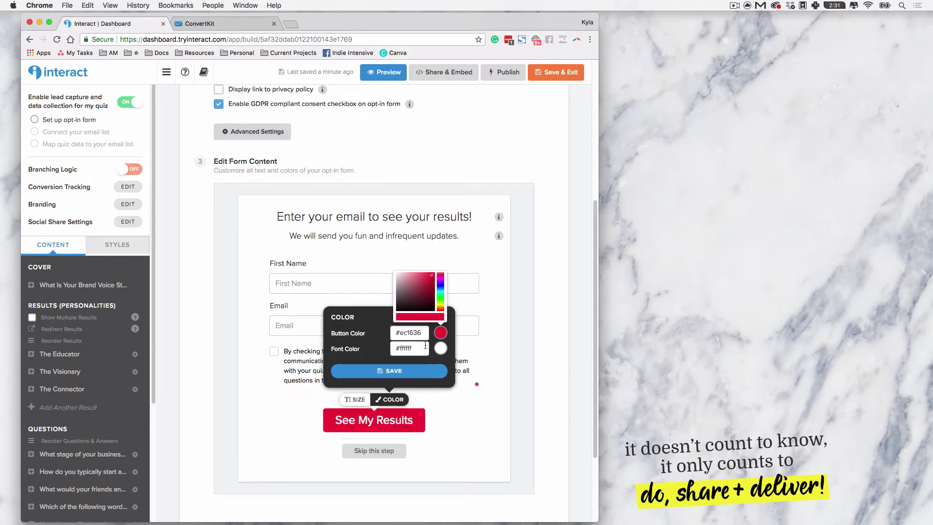
pyautogui.click(426, 372)
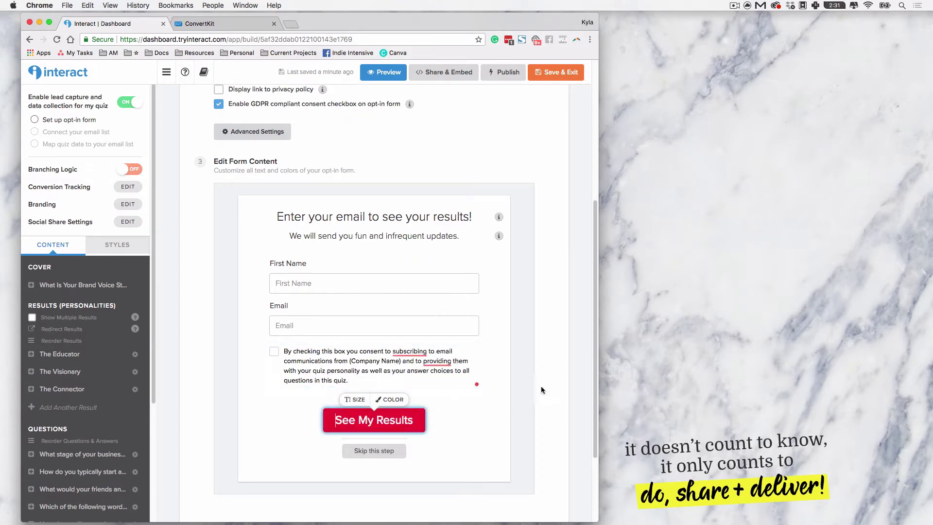
pyautogui.scroll(2, 554, 314)
pyautogui.scroll(5, 554, 319)
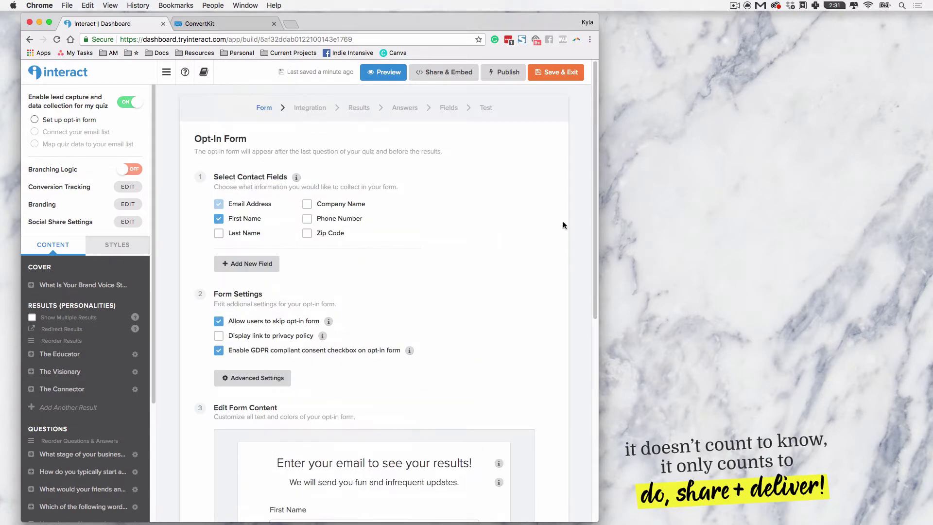
pyautogui.moveTo(594, 154); pyautogui.dragTo(595, 354)
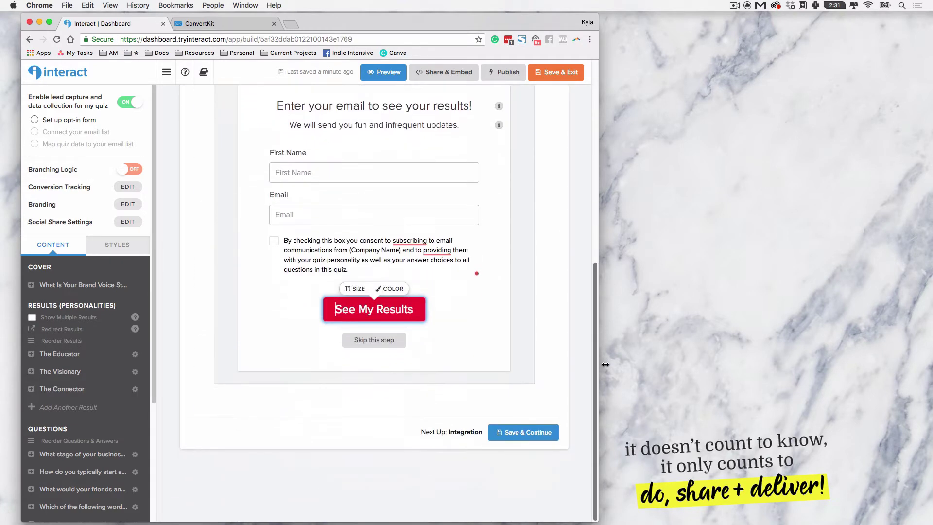
# Step: Save the opt-in form and pick ConvertKit as the email marketing integration
pyautogui.click(545, 437)
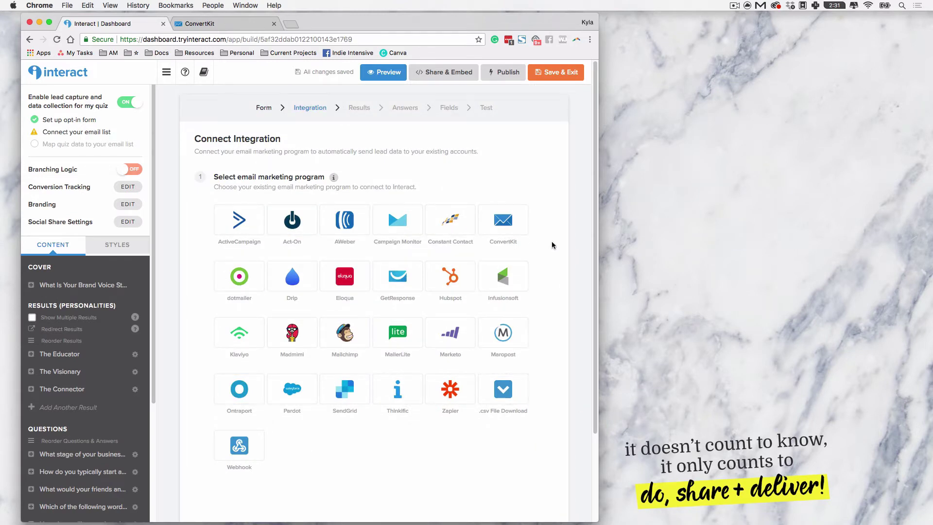
pyautogui.click(500, 234)
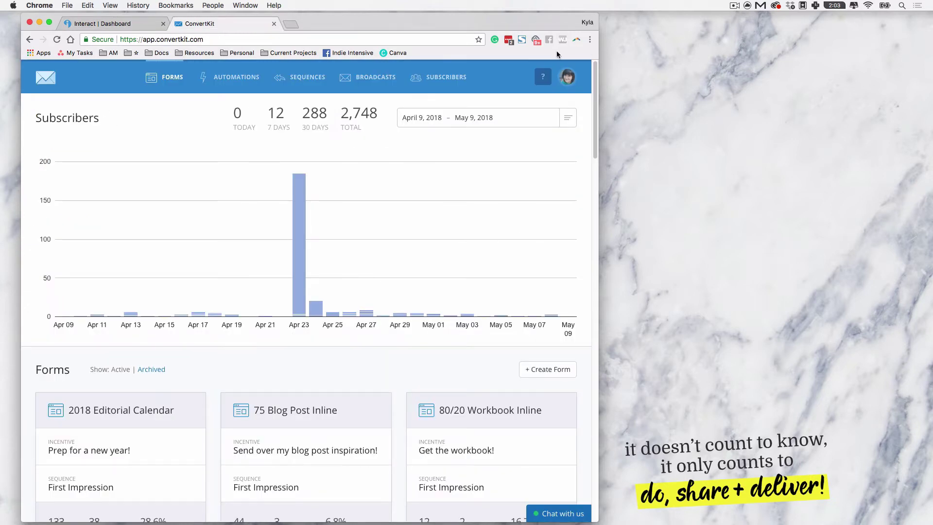
pyautogui.click(574, 79)
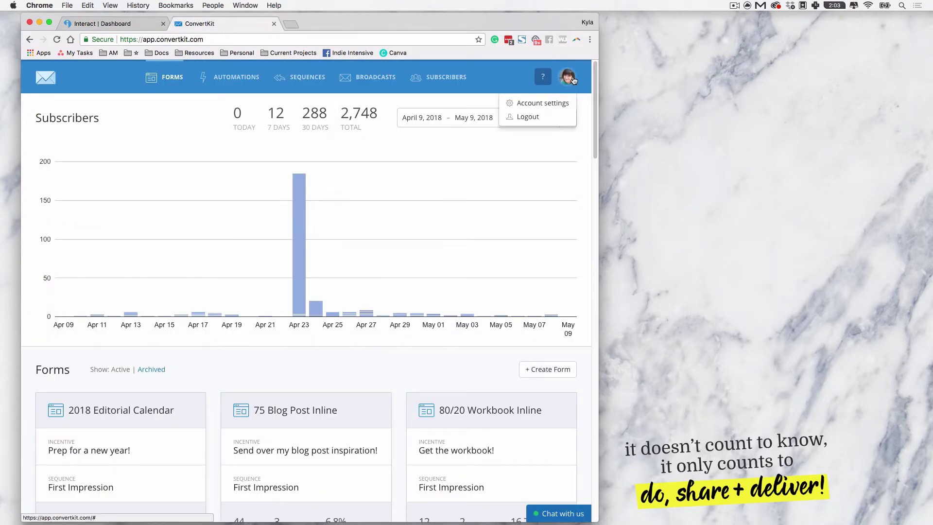
pyautogui.click(557, 101)
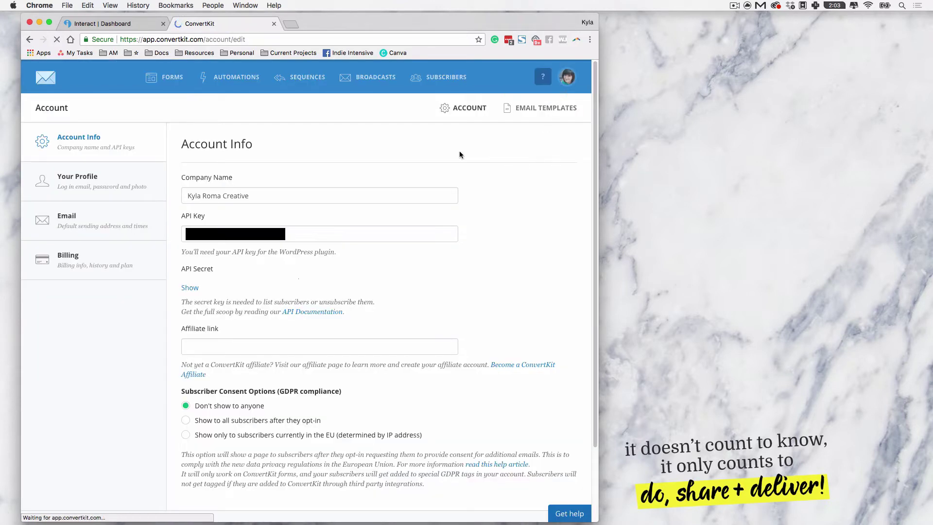
pyautogui.moveTo(174, 216); pyautogui.dragTo(209, 218)
pyautogui.moveTo(176, 269); pyautogui.dragTo(225, 271)
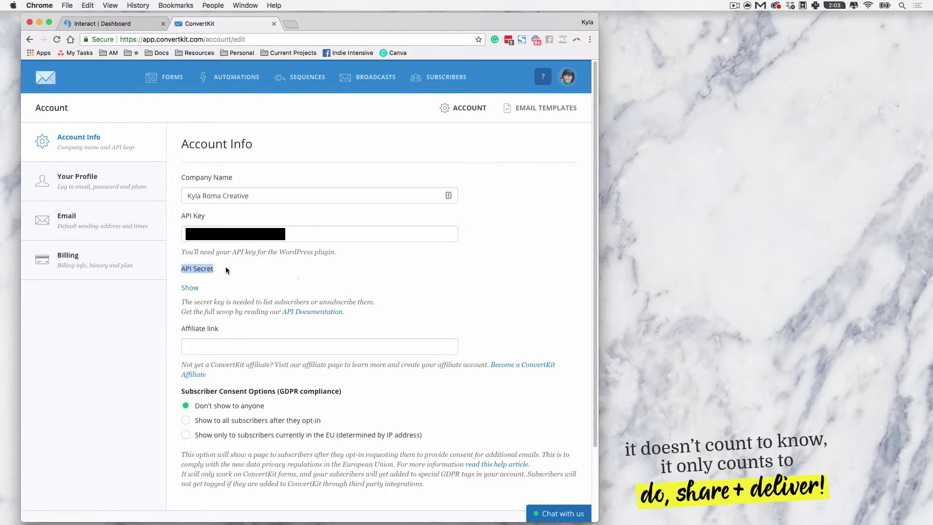
pyautogui.click(225, 268)
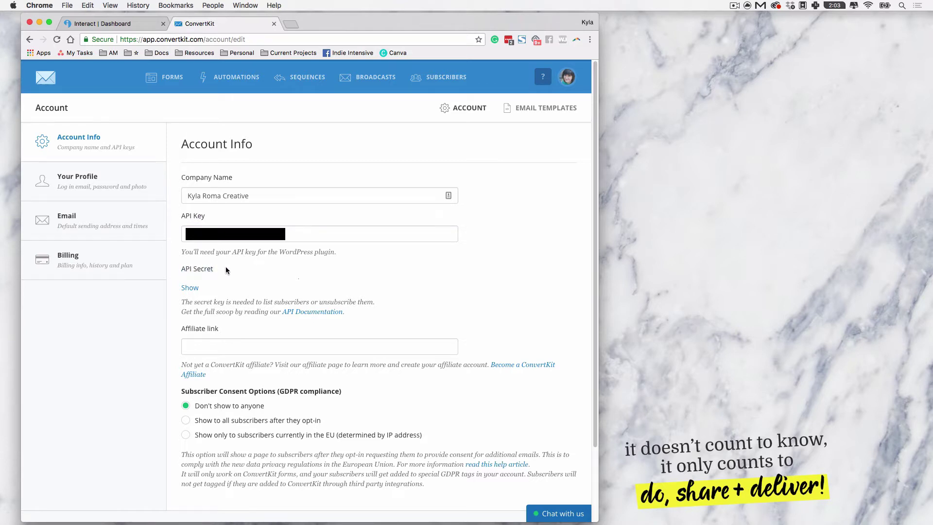
pyautogui.click(194, 287)
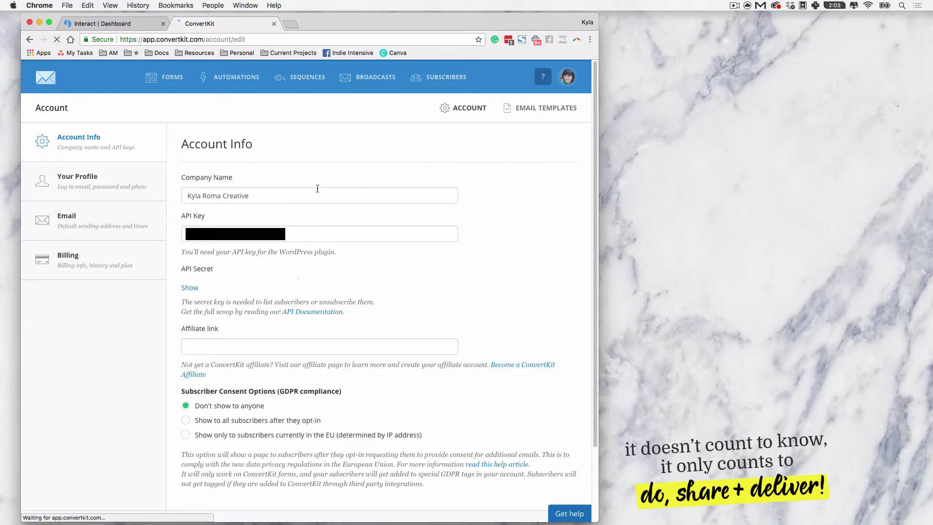
pyautogui.moveTo(180, 218); pyautogui.dragTo(212, 218)
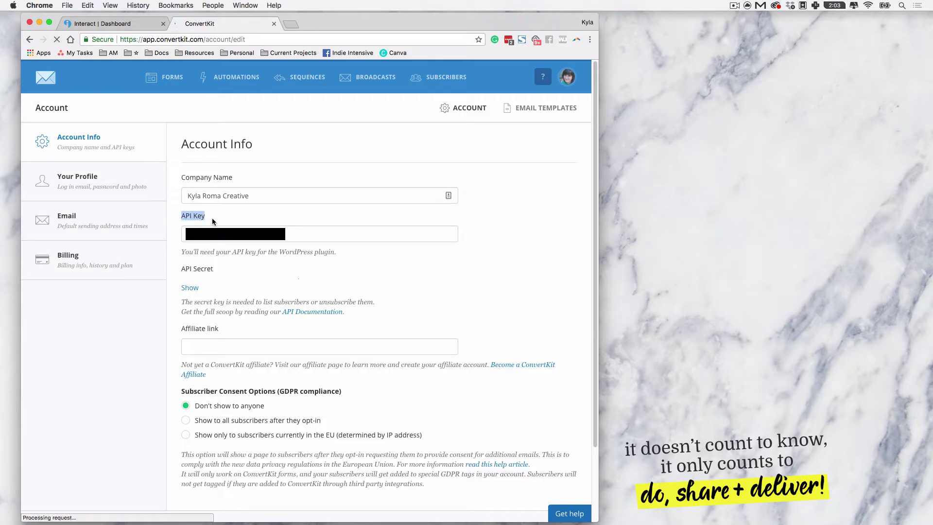
pyautogui.click(176, 270)
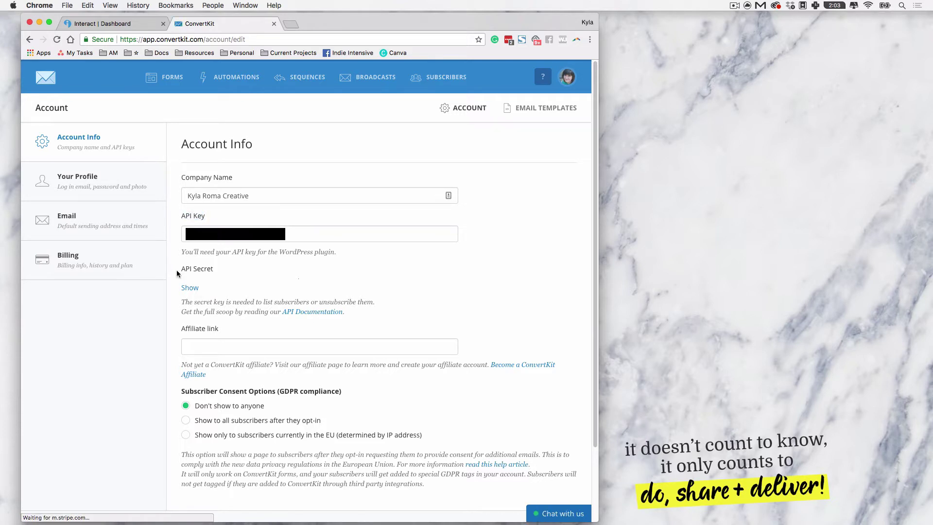
pyautogui.click(226, 270)
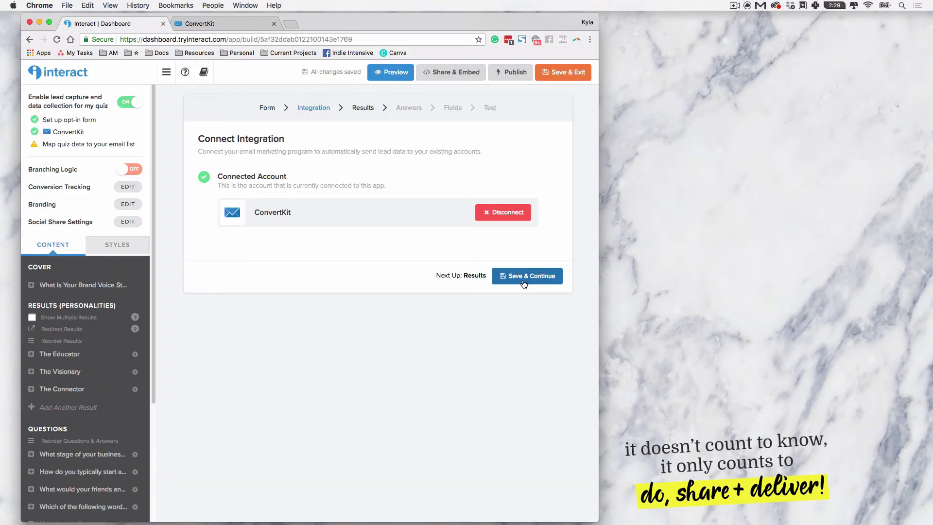
# Step: Continue to Results and add a ConvertKit action for The Educator with the Quiz Result: Selling sequence
pyautogui.click(523, 279)
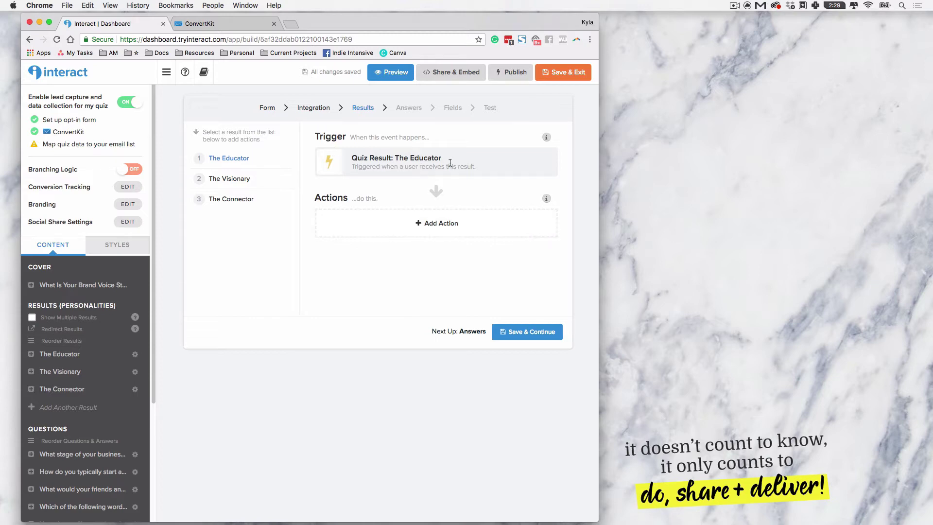
pyautogui.click(445, 231)
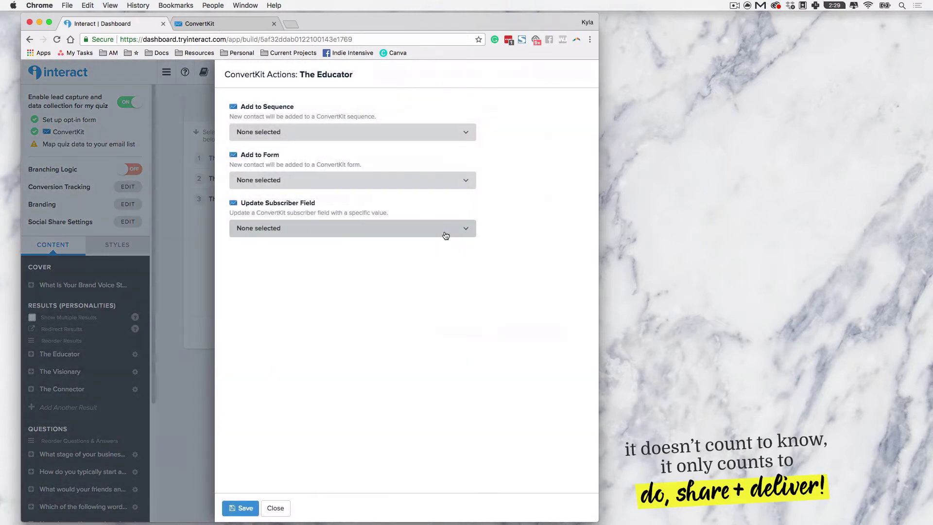
pyautogui.click(324, 136)
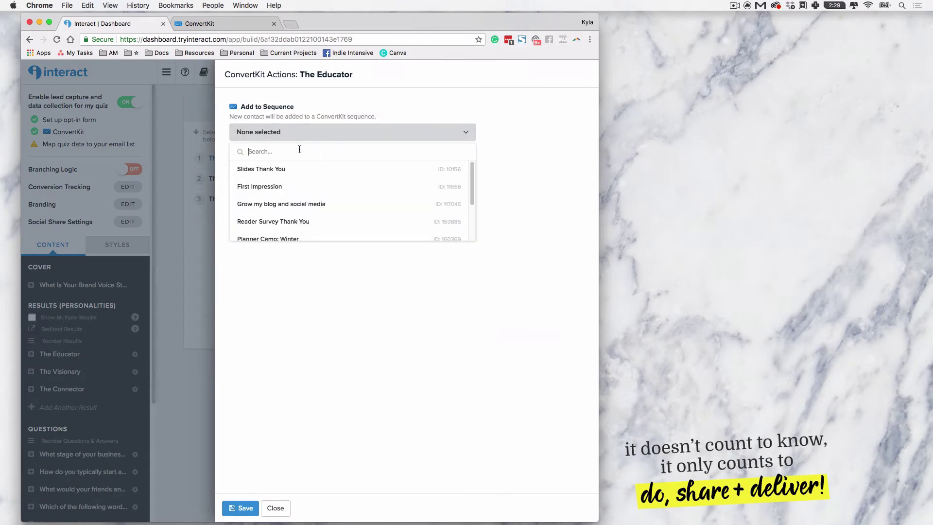
pyautogui.write('quiz')
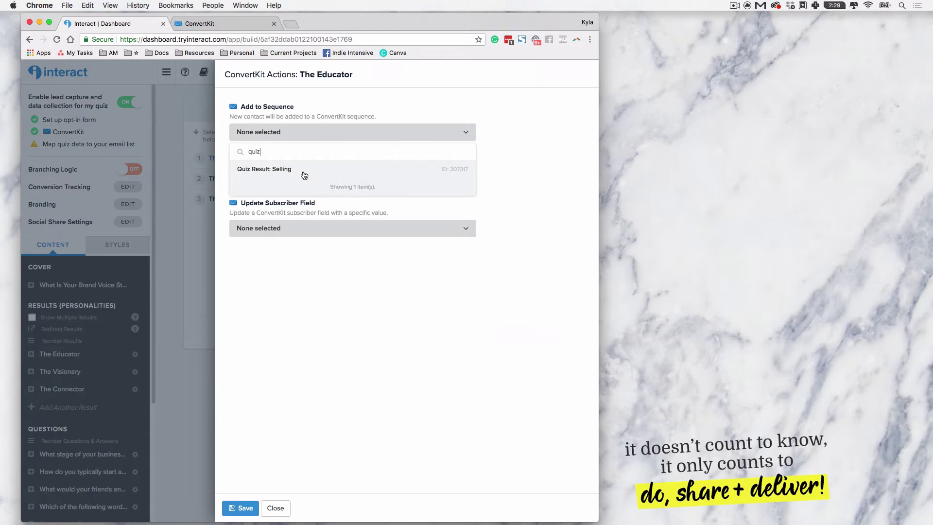
pyautogui.click(317, 177)
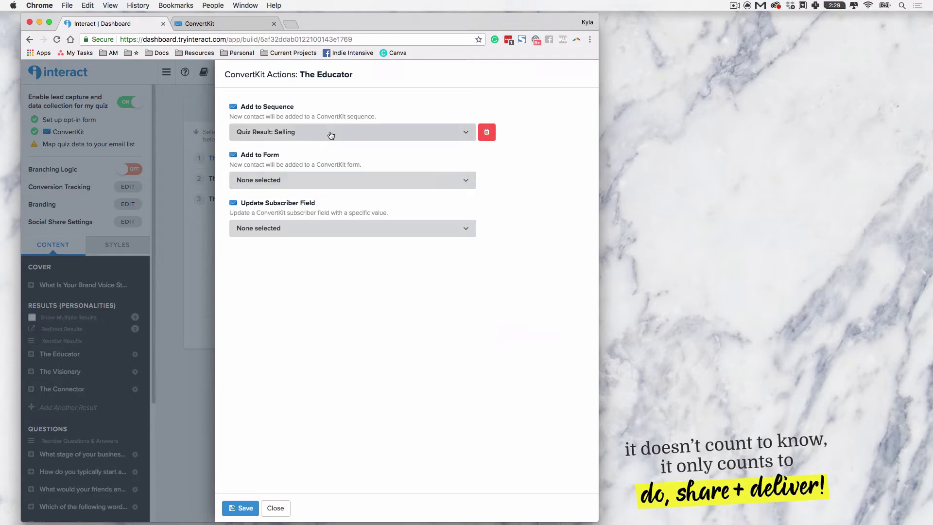
# Step: Set the action's form to Marketing Quiz: Help with Selling & Profits and remove the sequence
pyautogui.click(326, 181)
pyautogui.scroll(-10, 312, 264)
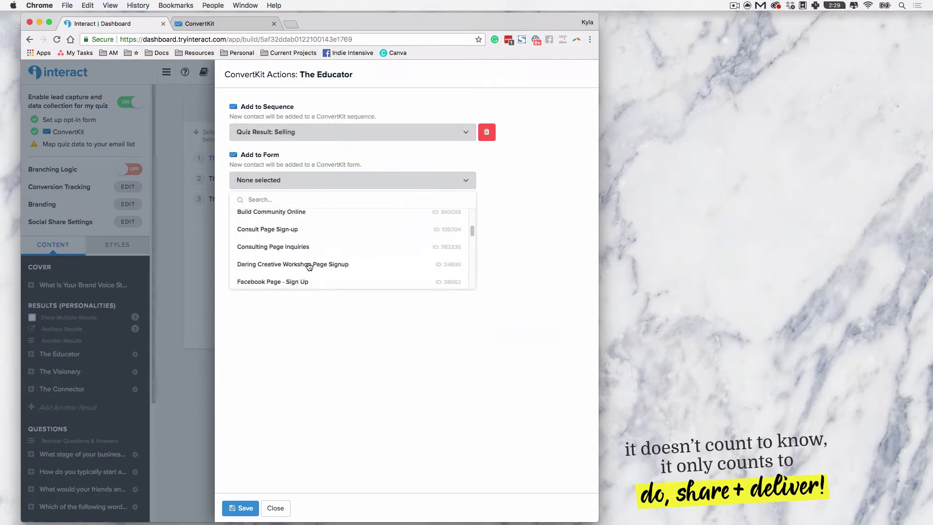
pyautogui.scroll(5, 298, 233)
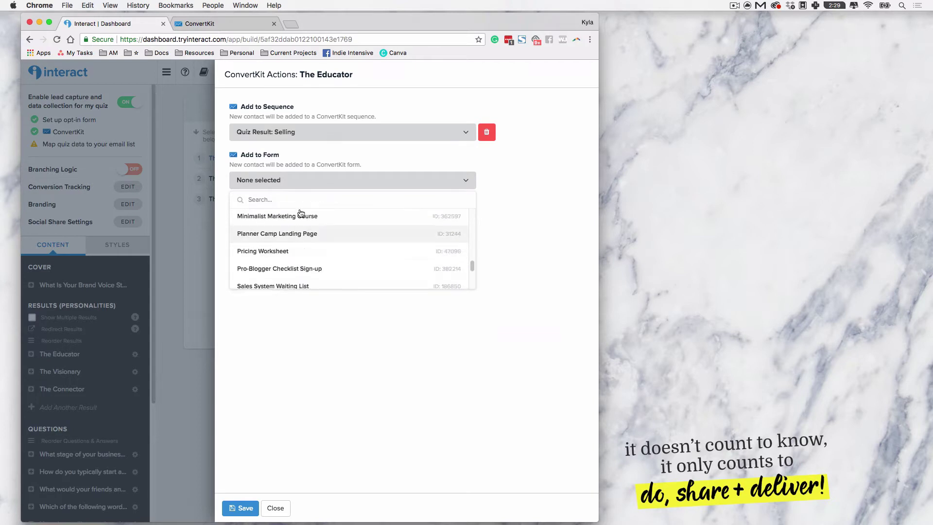
pyautogui.write('mar')
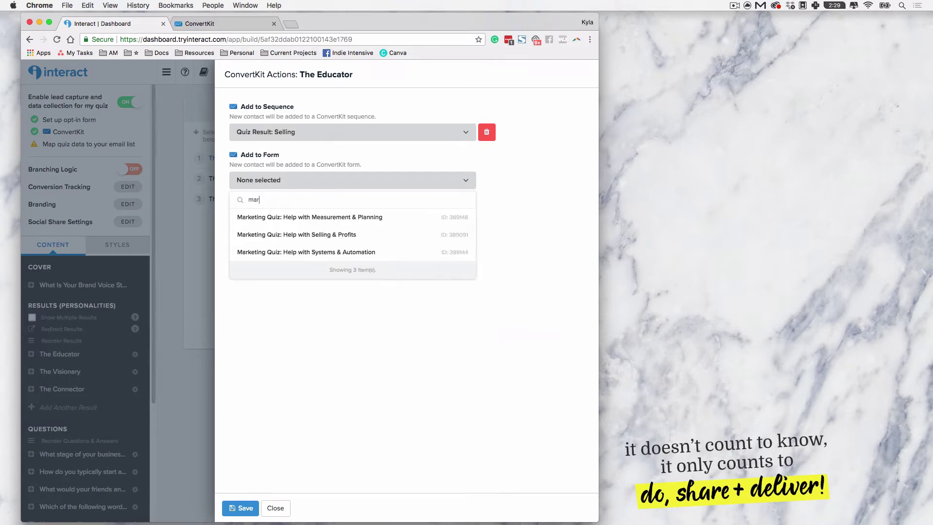
pyautogui.click(335, 237)
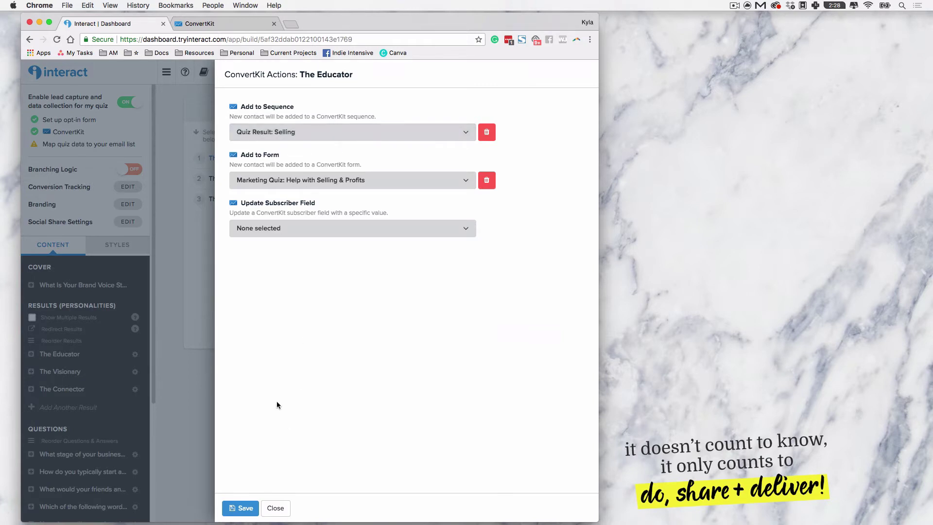
pyautogui.click(264, 139)
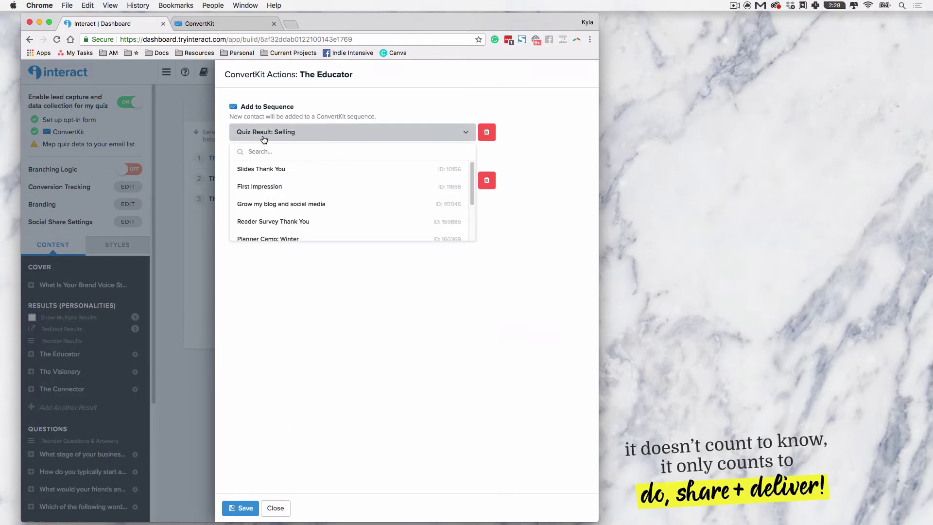
pyautogui.click(486, 132)
pyautogui.click(333, 187)
pyautogui.click(341, 187)
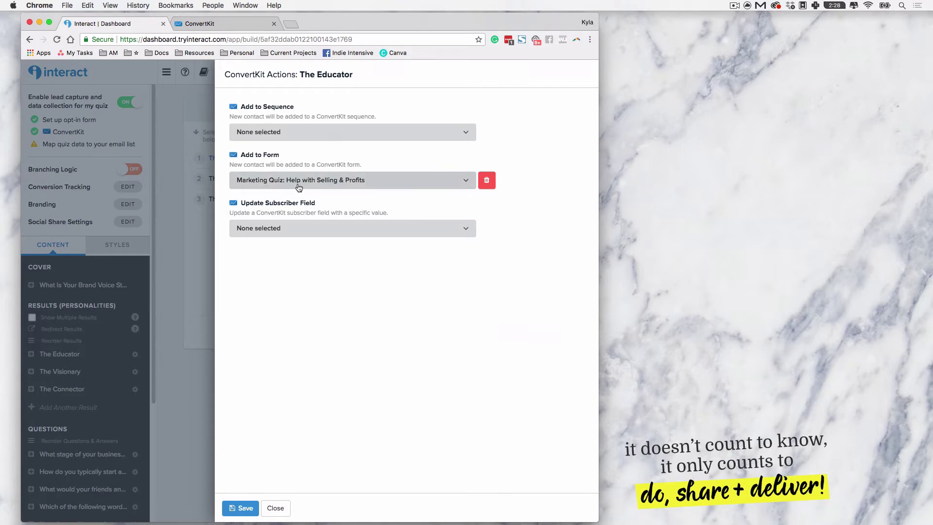
# Step: Switch to ConvertKit, go to the Forms list, and start creating a new form
pyautogui.click(240, 23)
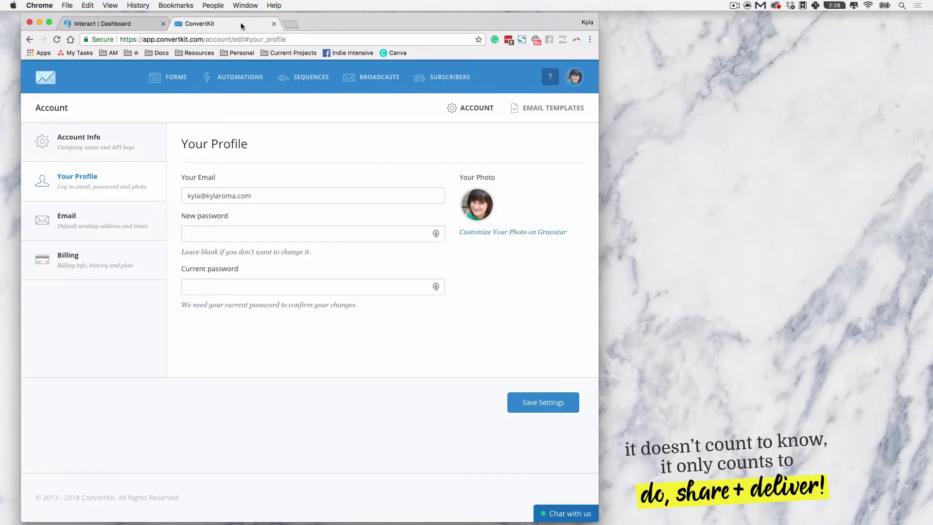
pyautogui.click(168, 77)
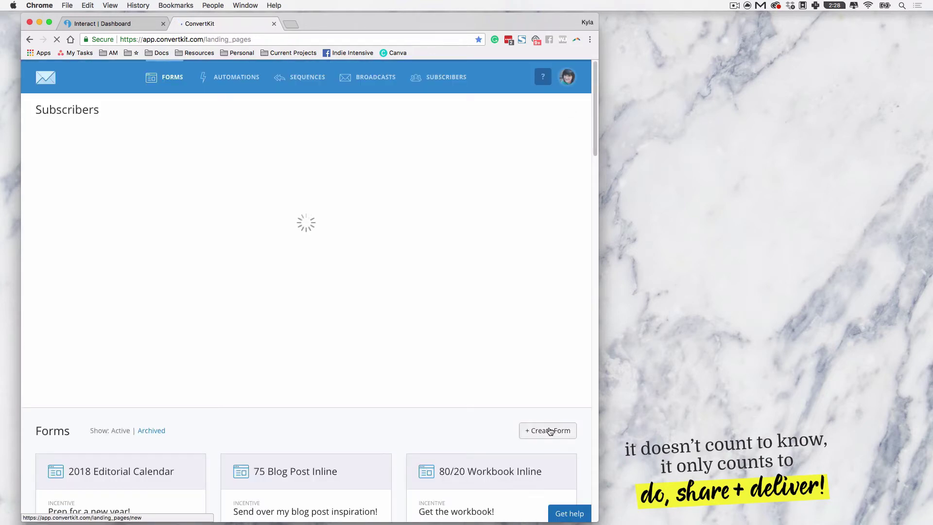
pyautogui.scroll(-3, 411, 280)
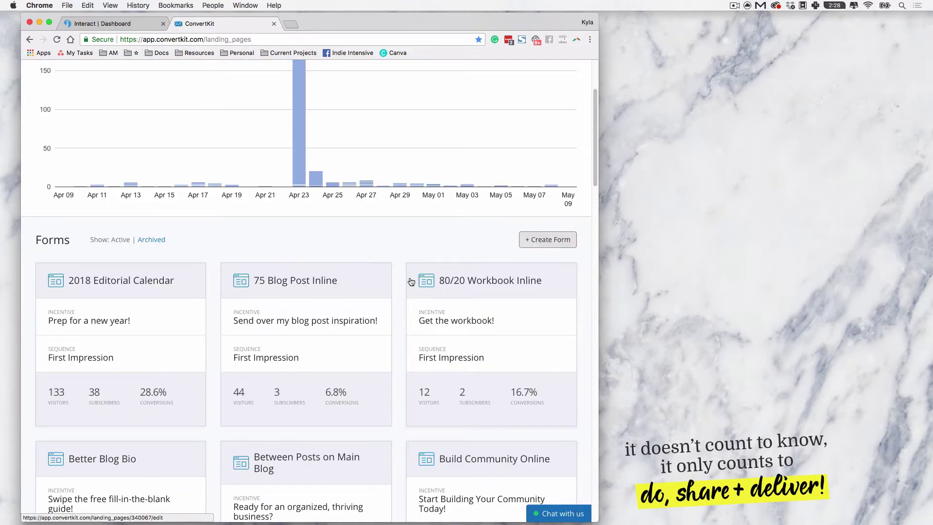
pyautogui.click(559, 242)
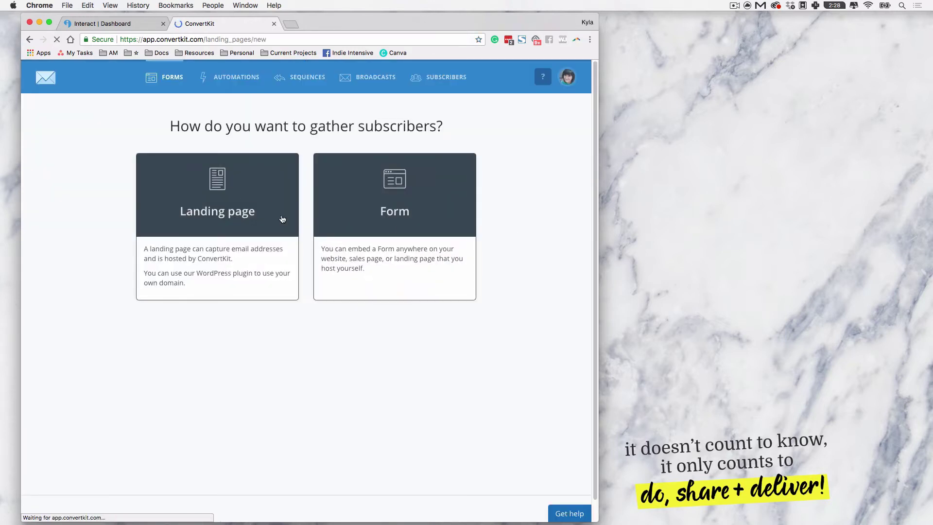
# Step: Create an embeddable form in the first style named 'Quiz Result: Educator'
pyautogui.click(403, 210)
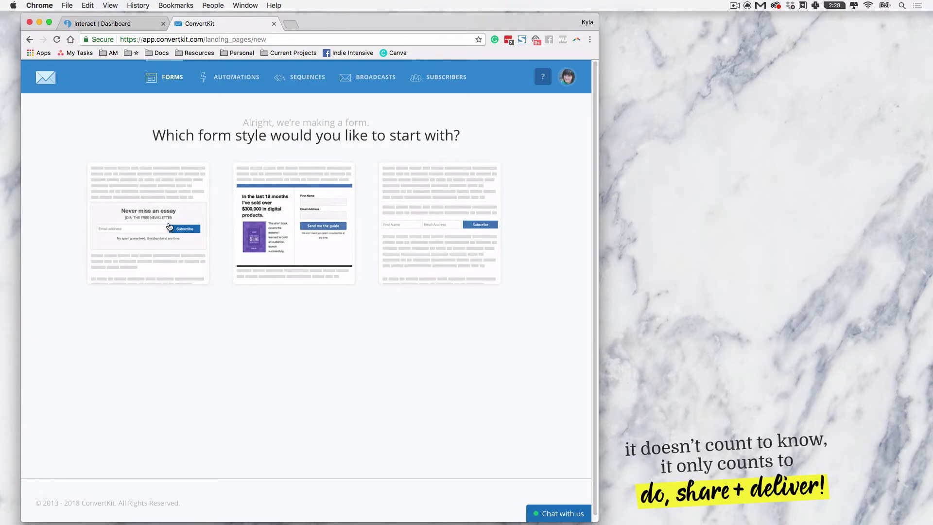
pyautogui.click(170, 227)
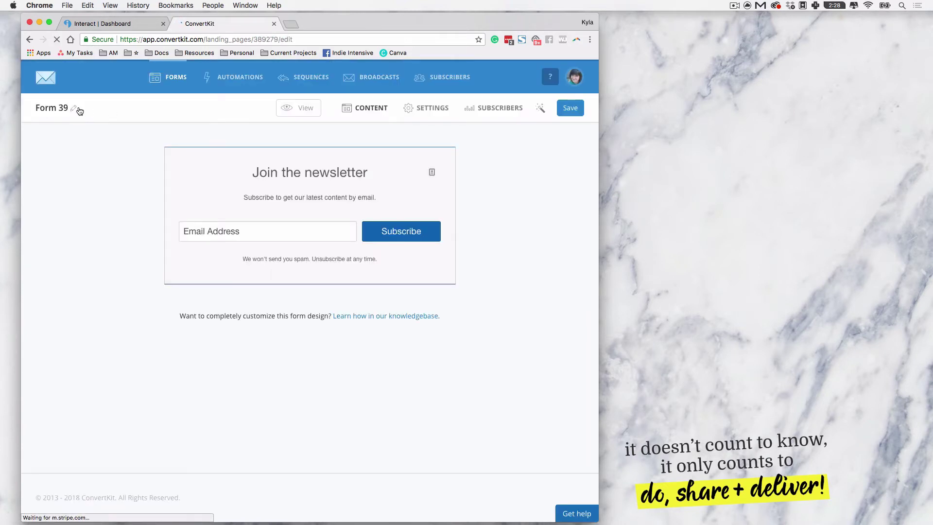
pyautogui.click(75, 107)
pyautogui.press('super+a')
pyautogui.write('Q')
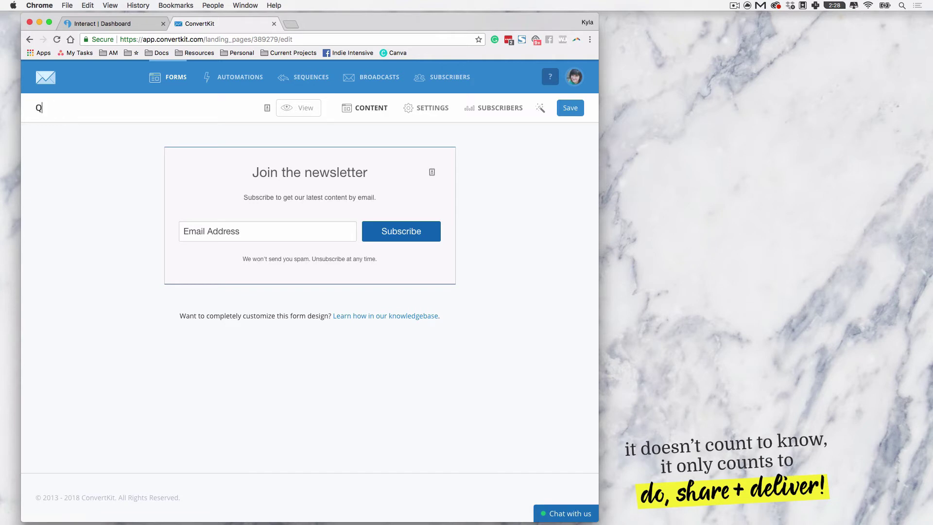
pyautogui.write('Uiz Results')
pyautogui.hotkey('shift', 'Right')
pyautogui.write('u')
pyautogui.press('super+Right')
pyautogui.write('Educator')
pyautogui.click(421, 111)
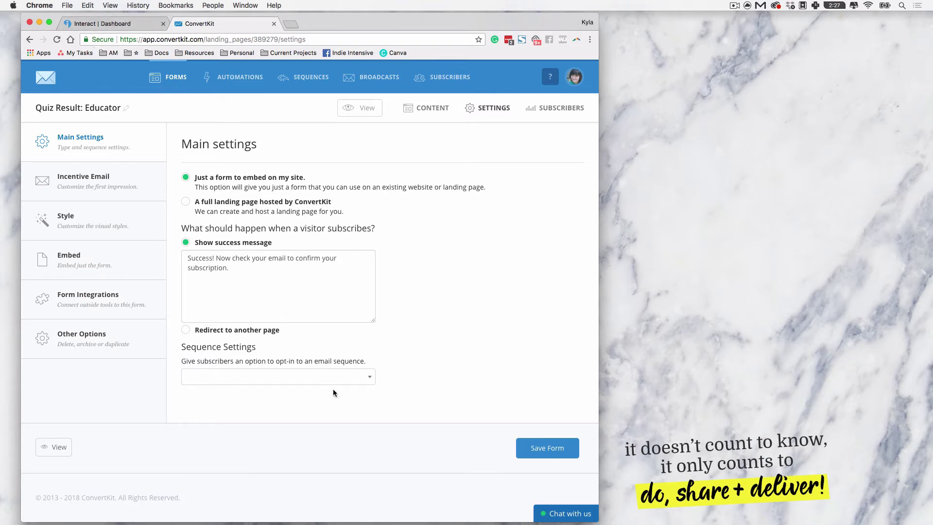
# Step: Link the Educator form to the Quiz Result: Selling sequence, including existing subscribers, and save it
pyautogui.click(349, 377)
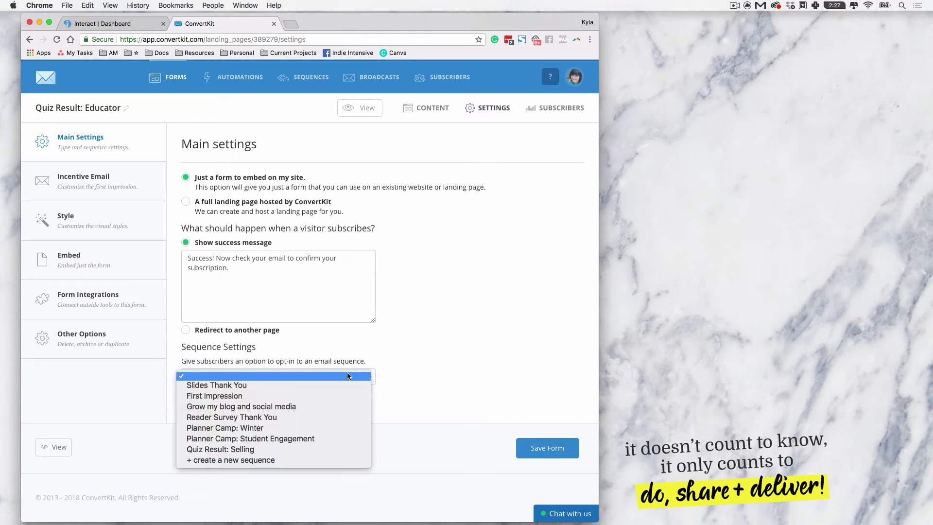
pyautogui.click(330, 449)
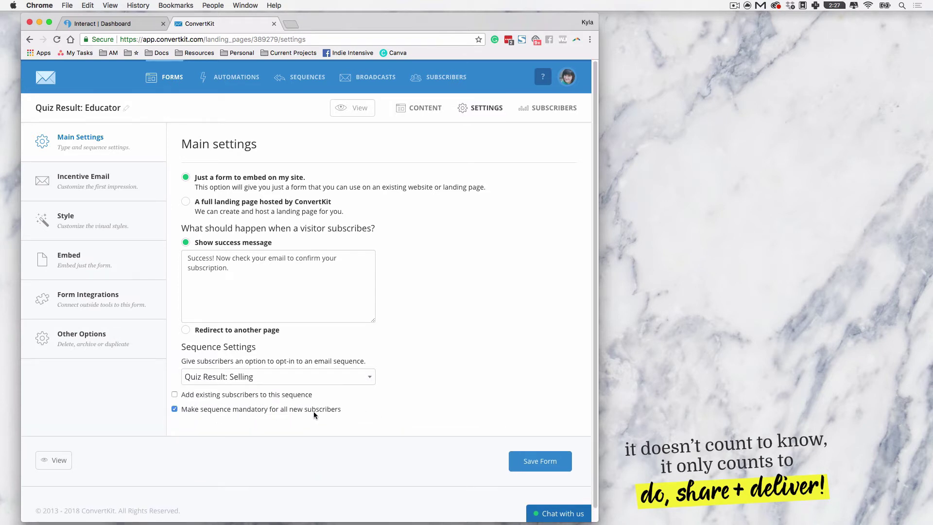
pyautogui.click(244, 393)
pyautogui.click(532, 466)
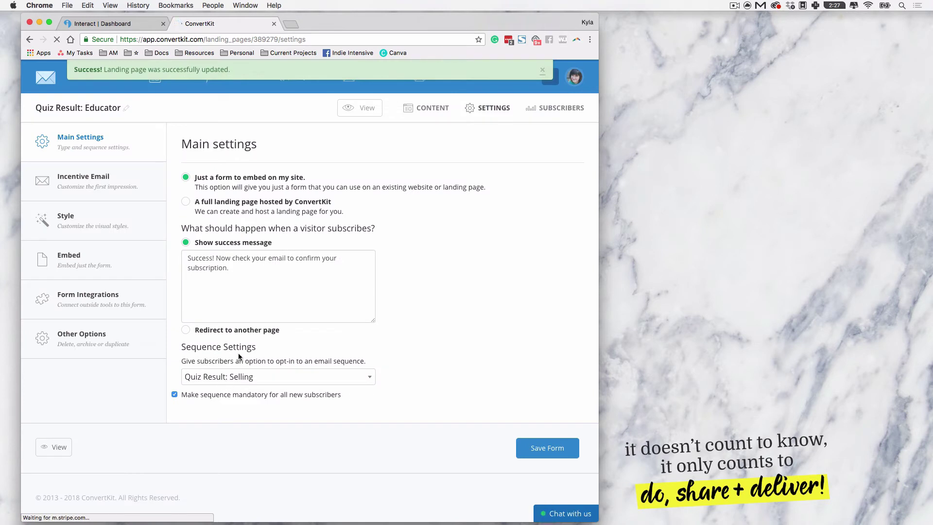
pyautogui.click(301, 85)
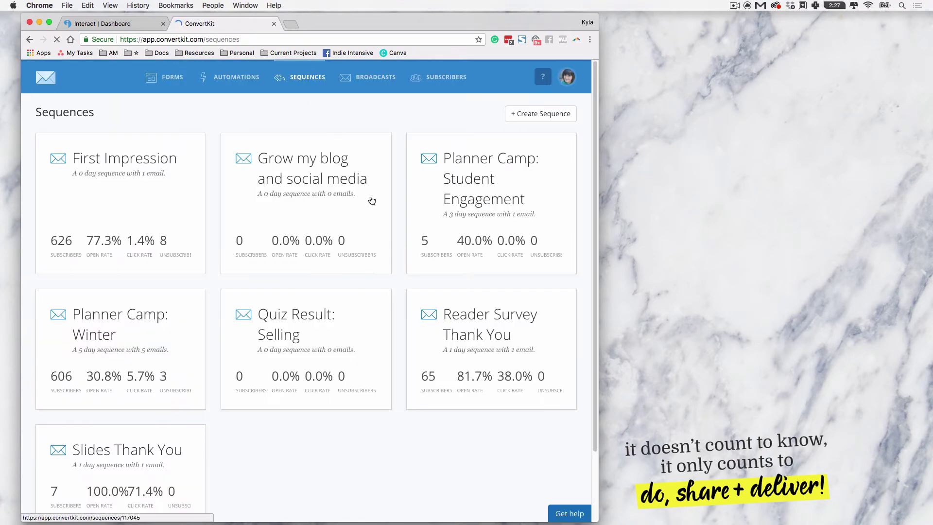
# Step: View the Quiz Result: Selling sequence, then return to Interact's ConvertKit Actions for The Educator
pyautogui.scroll(-3, 391, 353)
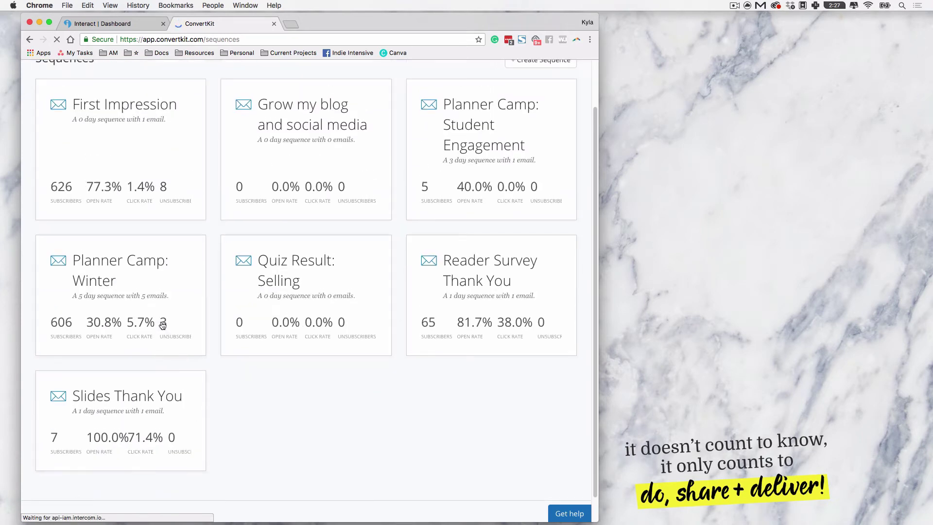
pyautogui.scroll(2, 300, 163)
pyautogui.click(317, 290)
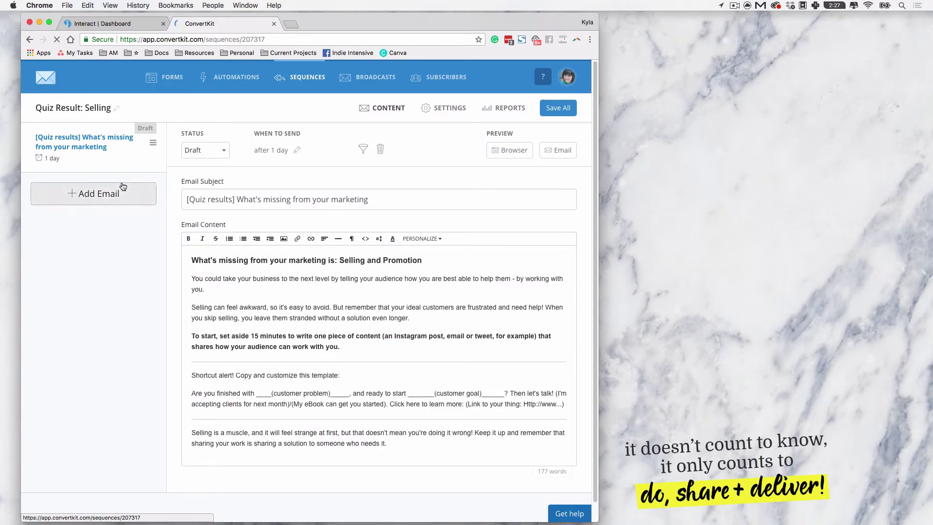
pyautogui.click(89, 22)
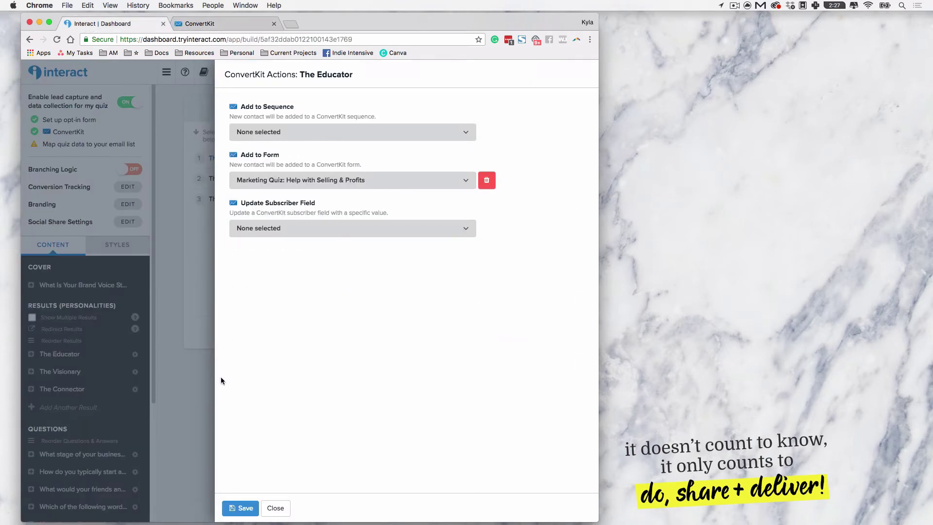
# Step: Close the ConvertKit actions dialog and open The Educator's result description for editing
pyautogui.click(275, 508)
pyautogui.click(50, 357)
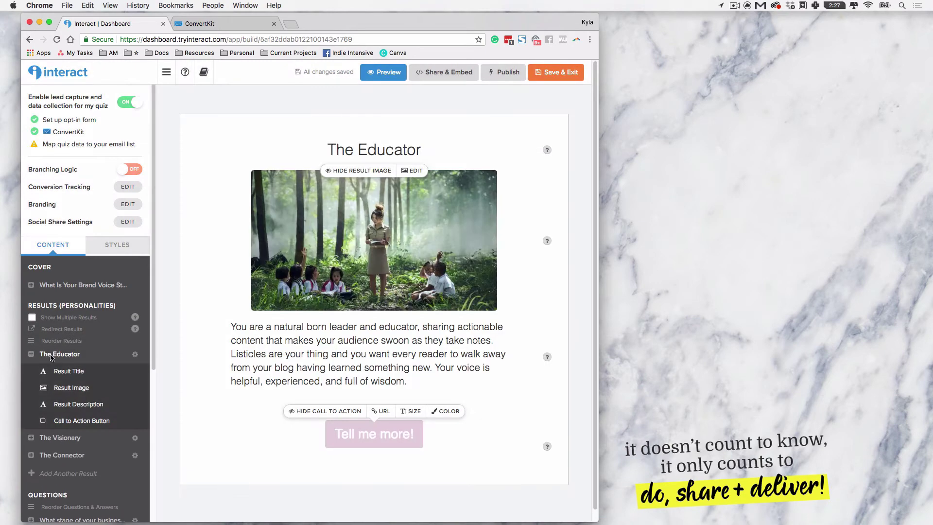
pyautogui.click(299, 347)
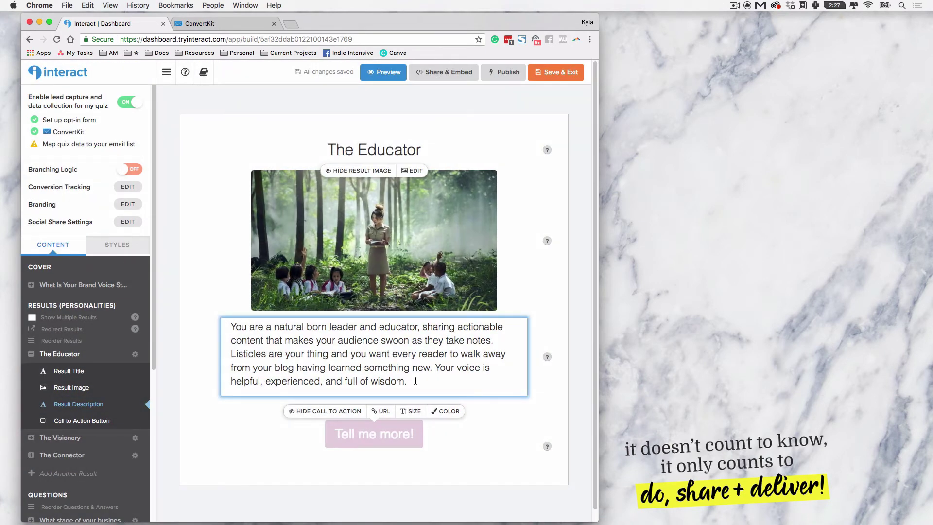
pyautogui.click(416, 378)
# Step: Copy The Educator's full description text, then bring up the ConvertKit Selling email
pyautogui.moveTo(298, 172); pyautogui.dragTo(149, 142)
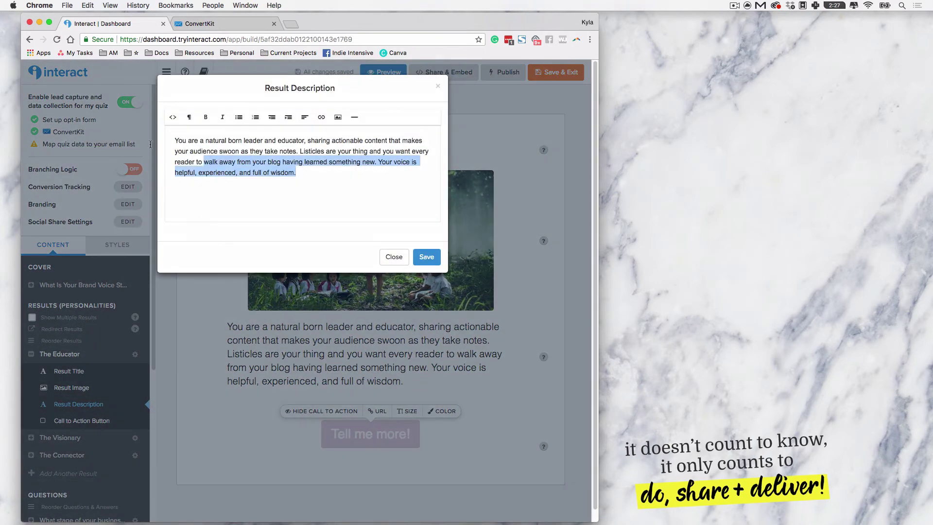
pyautogui.rightClick(193, 144)
pyautogui.click(211, 200)
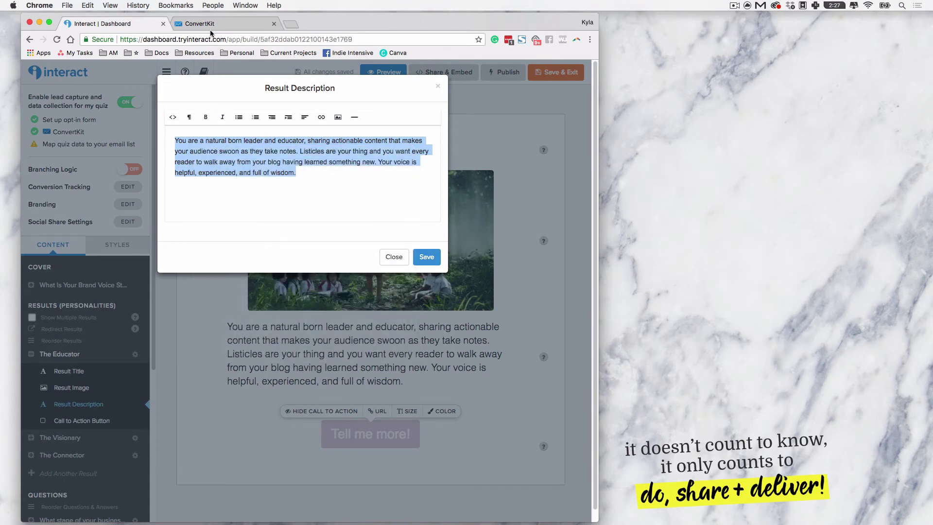
pyautogui.click(204, 23)
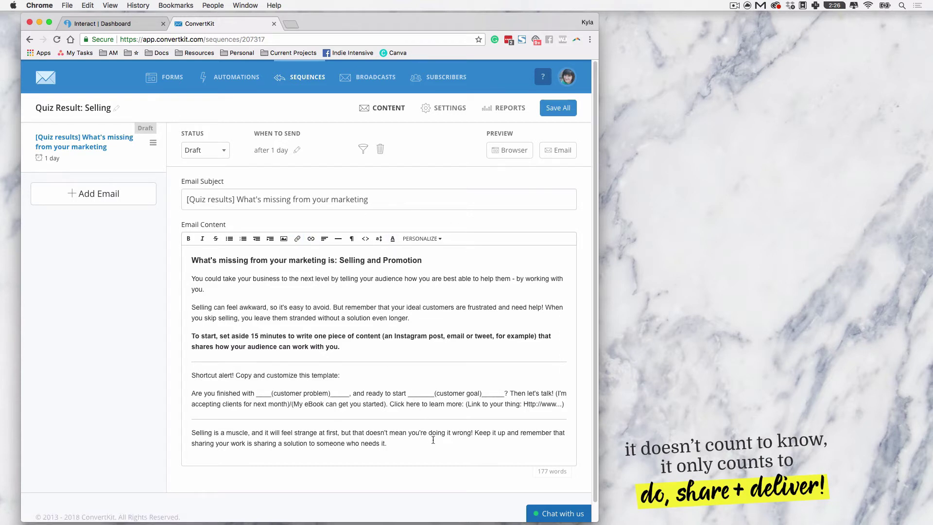
# Step: Look through the Quiz Result: Selling sequence settings, then return to the Interact quiz
pyautogui.click(447, 113)
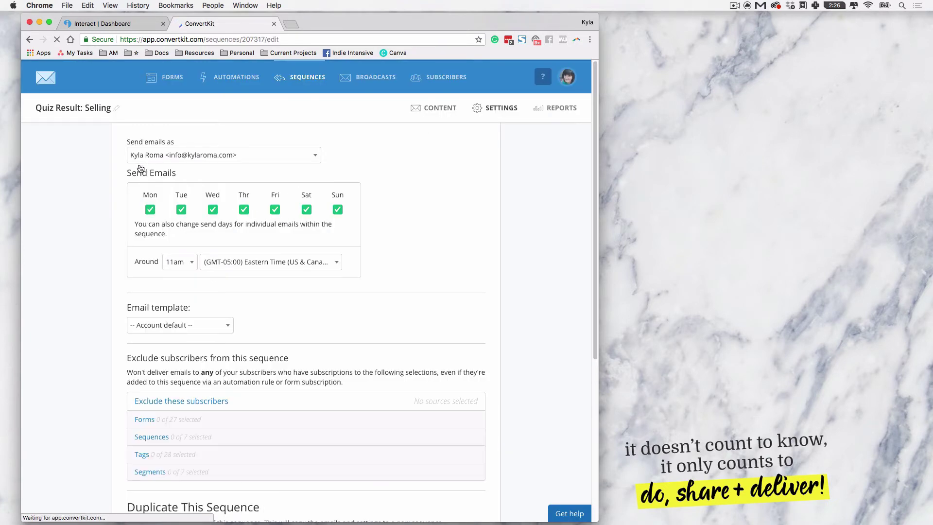
pyautogui.scroll(-1, 109, 319)
pyautogui.scroll(-5, 109, 317)
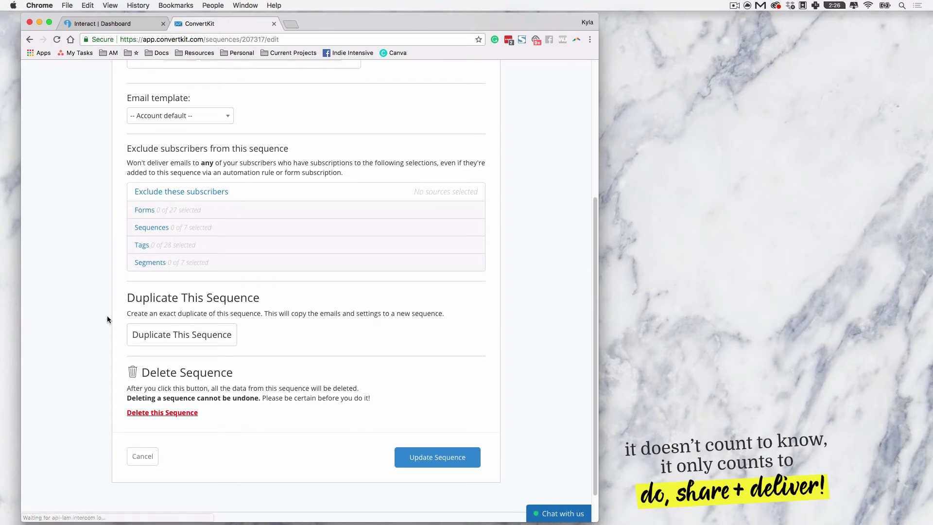
pyautogui.scroll(5, 109, 317)
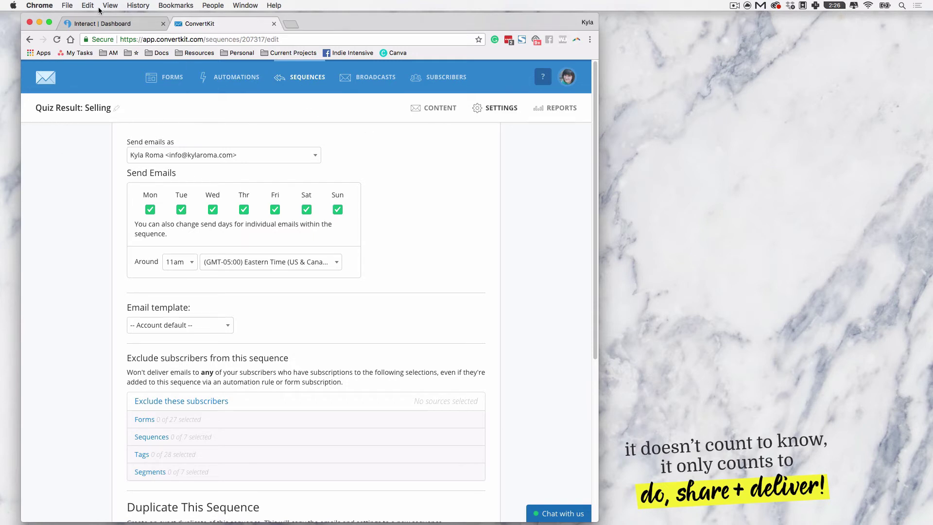
pyautogui.click(104, 22)
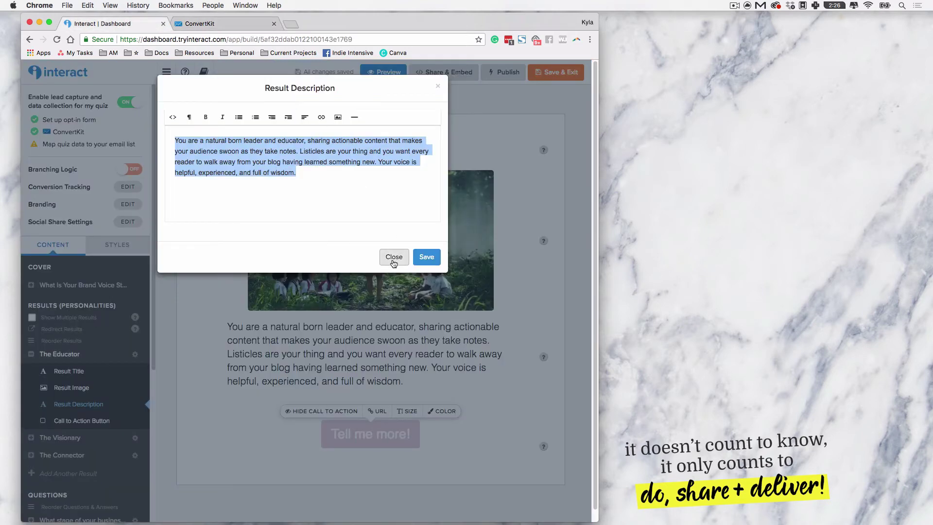
# Step: Close the description editor unsaved and reopen the ConvertKit integration at its results step
pyautogui.click(394, 257)
pyautogui.click(61, 132)
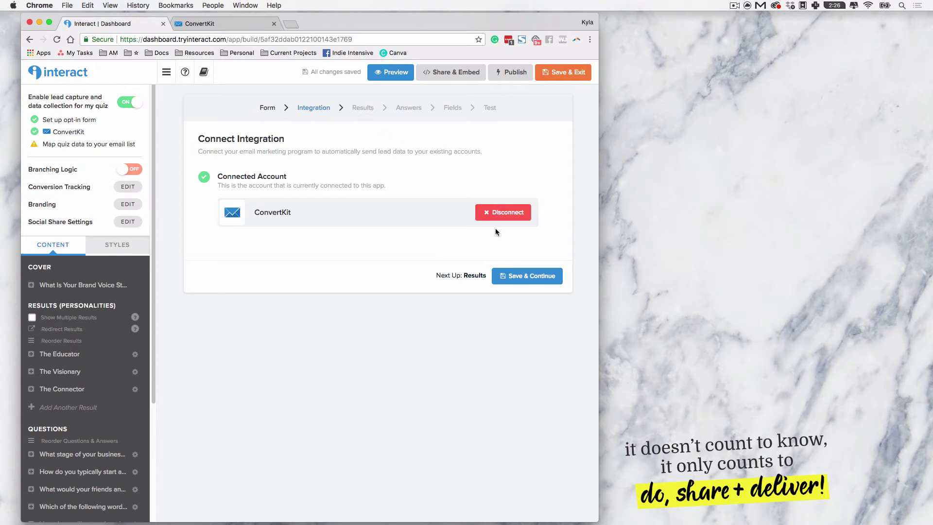
pyautogui.click(518, 277)
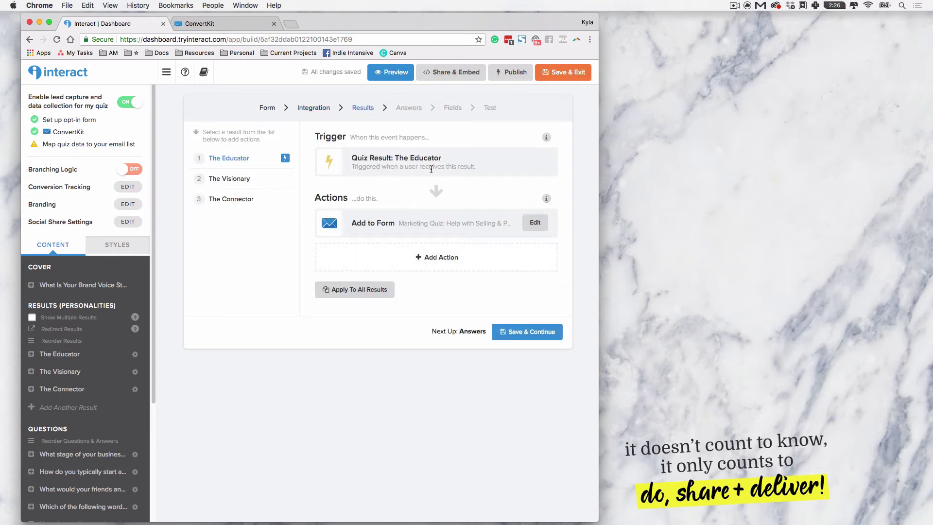
# Step: Point The Educator's Add to Form action at Quiz Result: Educator, save, and continue
pyautogui.click(533, 223)
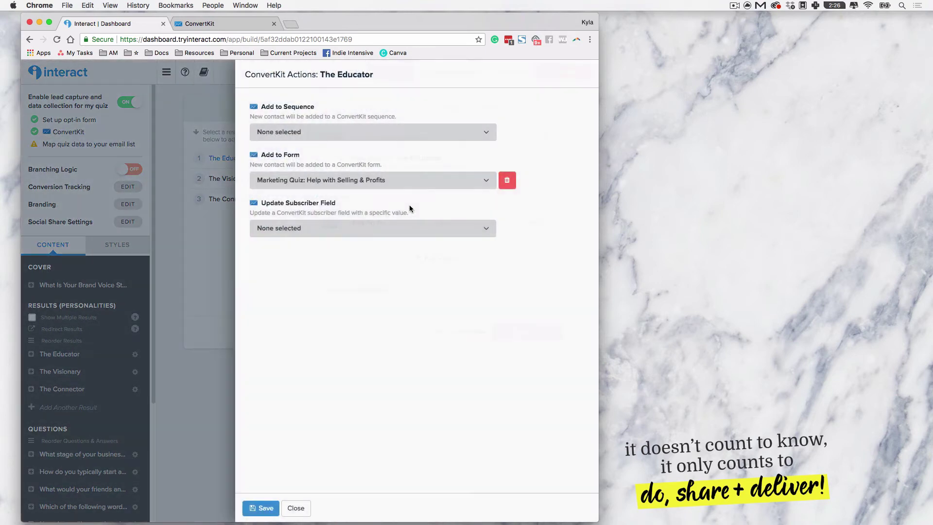
pyautogui.click(354, 180)
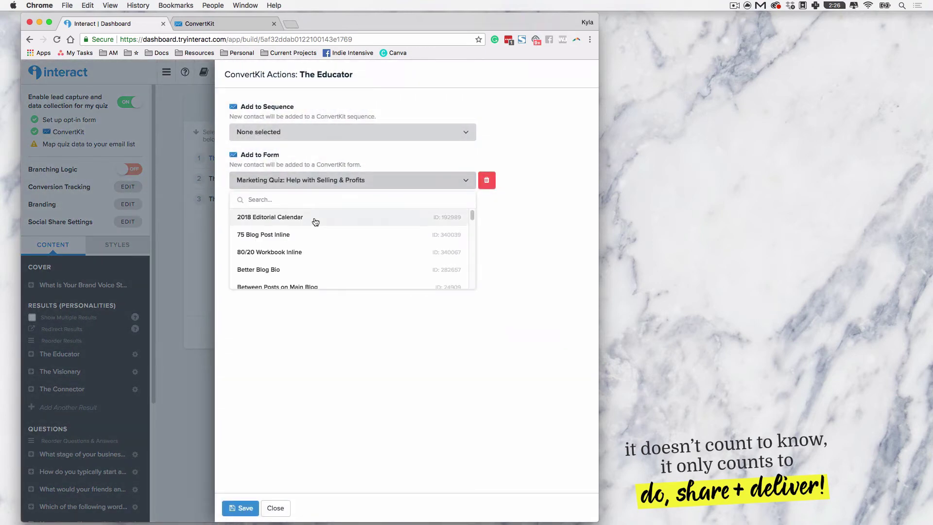
pyautogui.write('Qu')
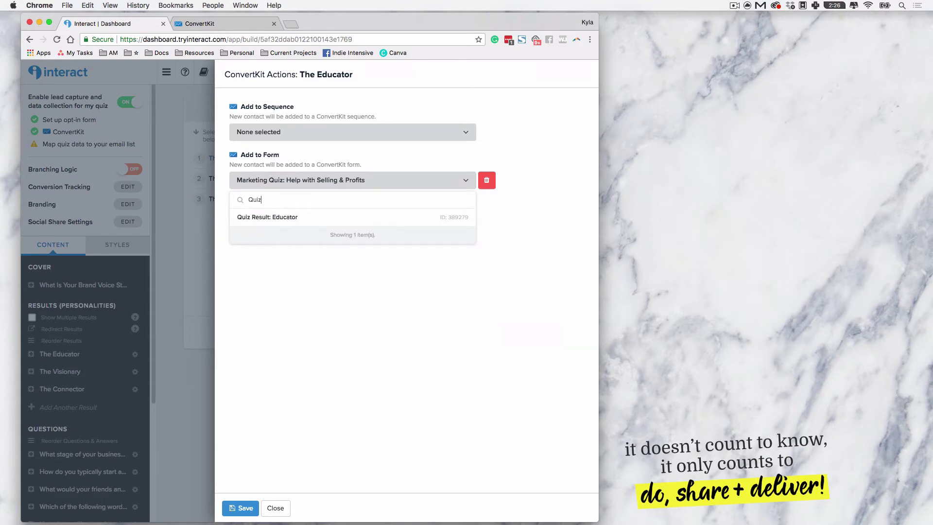
pyautogui.write('iz')
pyautogui.click(293, 218)
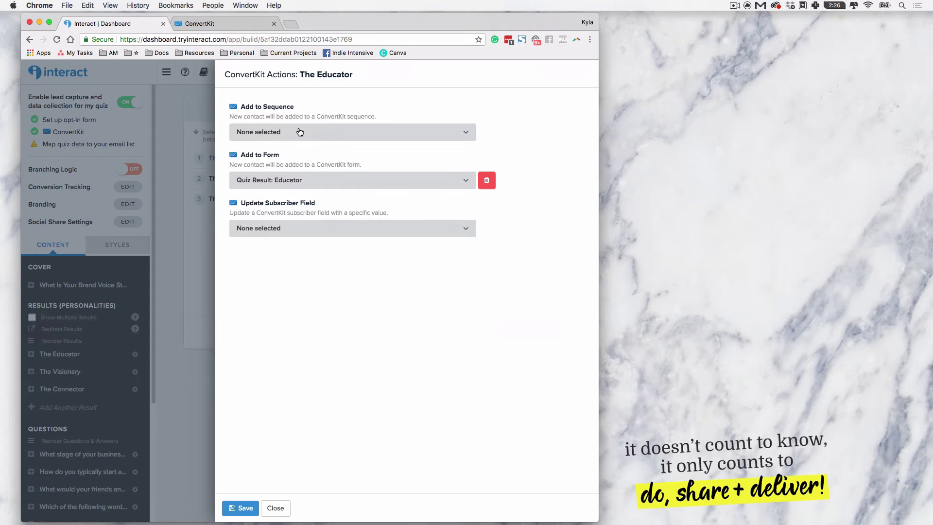
pyautogui.click(249, 506)
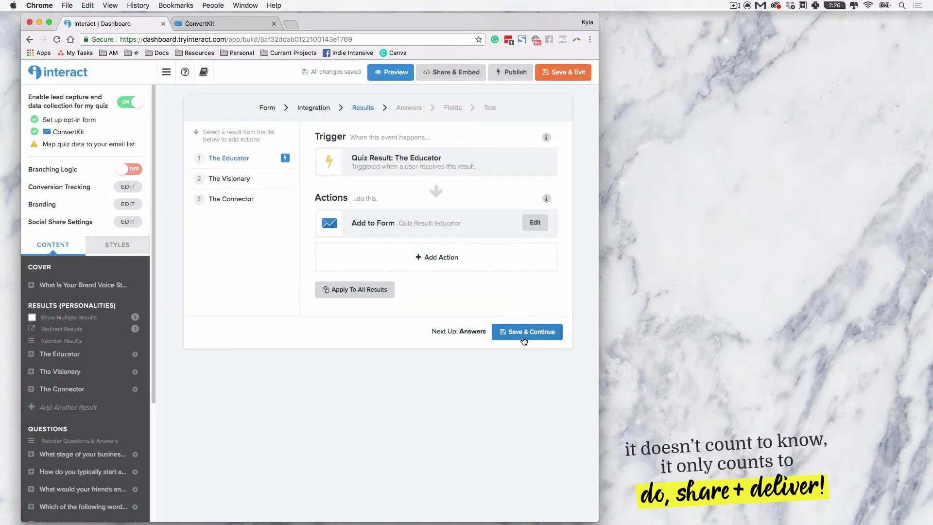
pyautogui.click(524, 340)
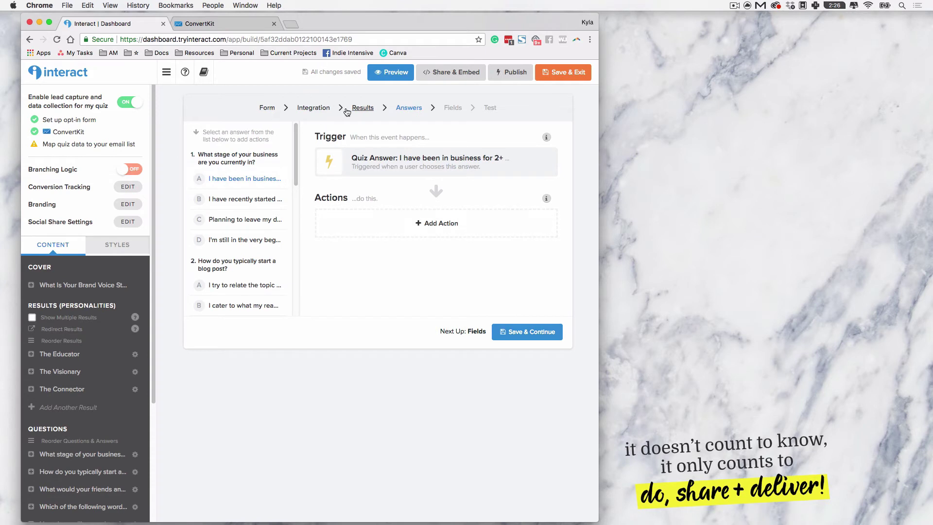
# Step: Check The Visionary and The Connector triggers, then pick question 2's research answer
pyautogui.click(363, 108)
pyautogui.click(251, 179)
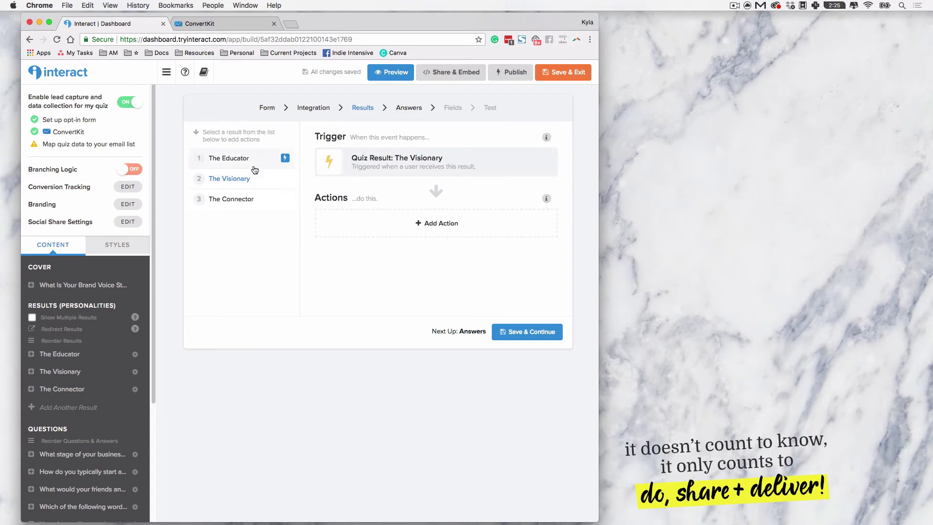
pyautogui.click(262, 206)
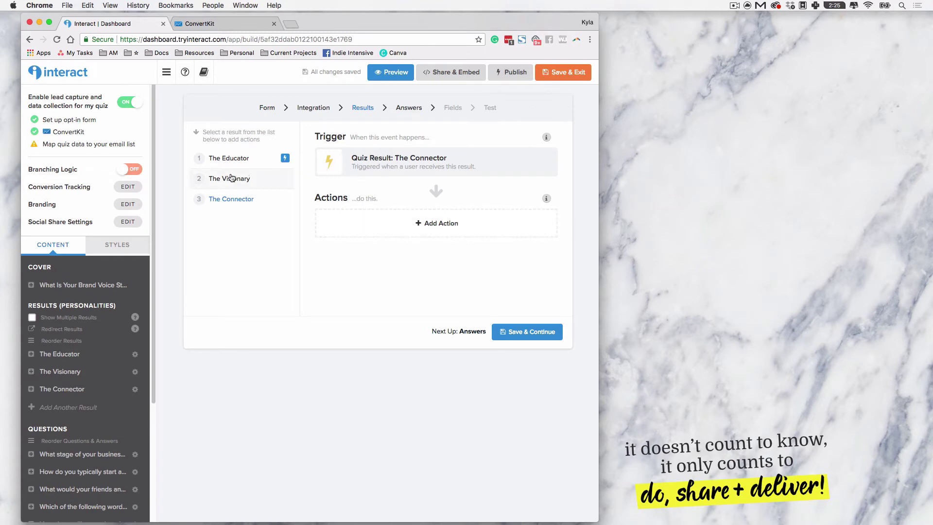
pyautogui.click(528, 331)
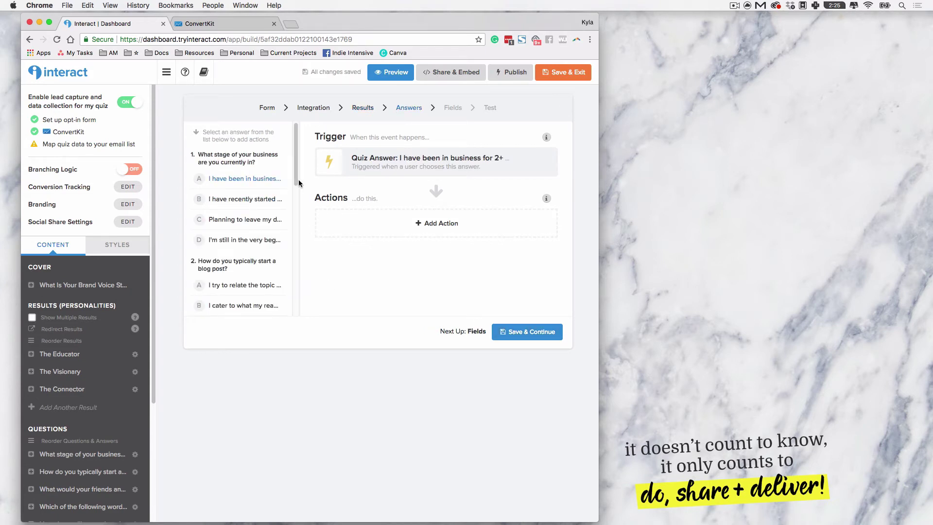
pyautogui.moveTo(296, 157); pyautogui.dragTo(293, 200)
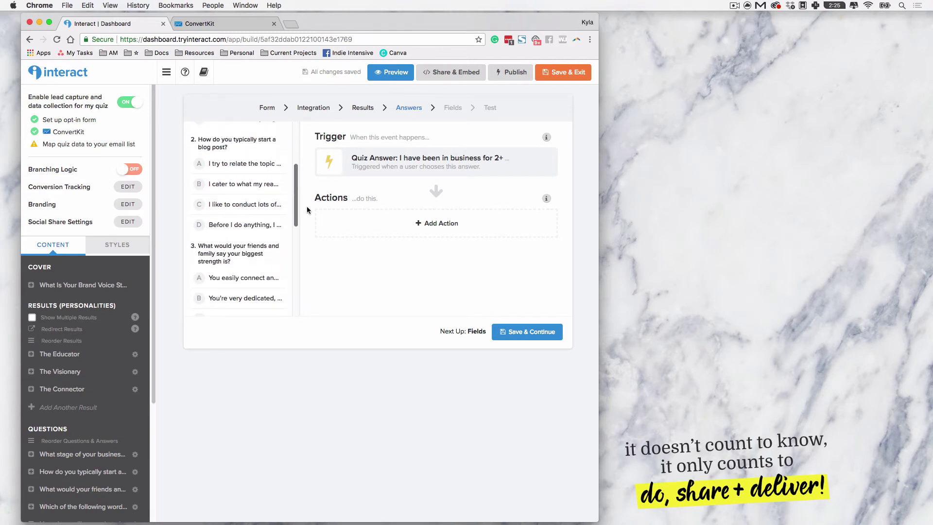
pyautogui.click(246, 204)
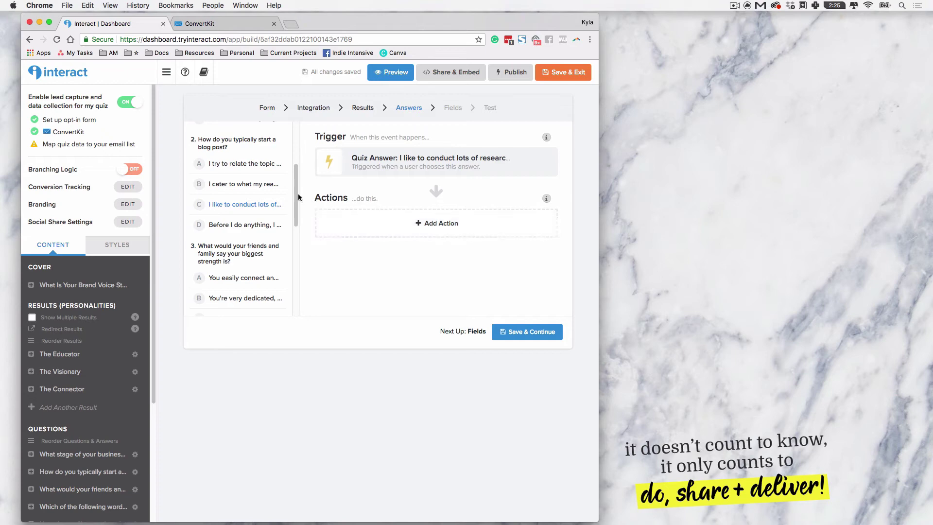
# Step: Browse sequences for the research answer without adding an action, then advance to field mapping
pyautogui.click(418, 219)
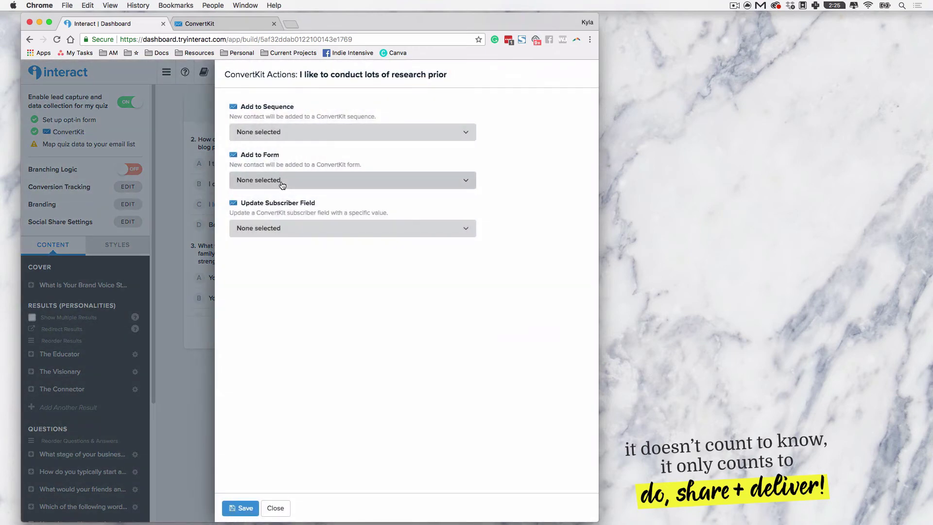
pyautogui.click(253, 132)
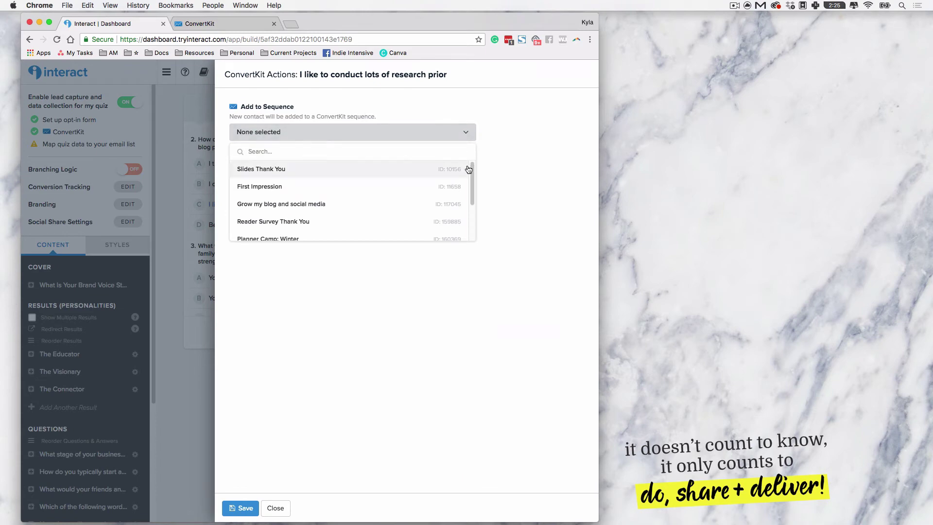
pyautogui.scroll(-3, 470, 204)
pyautogui.scroll(5, 470, 204)
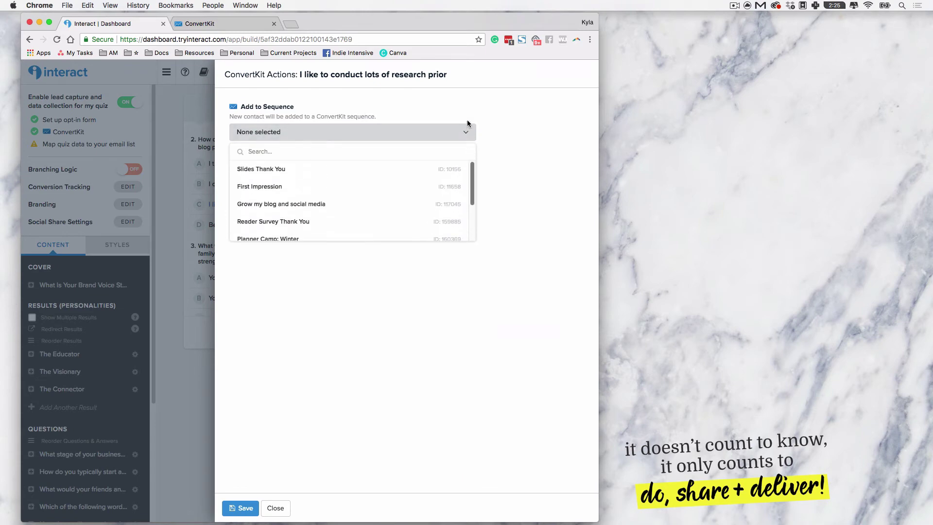
pyautogui.click(265, 507)
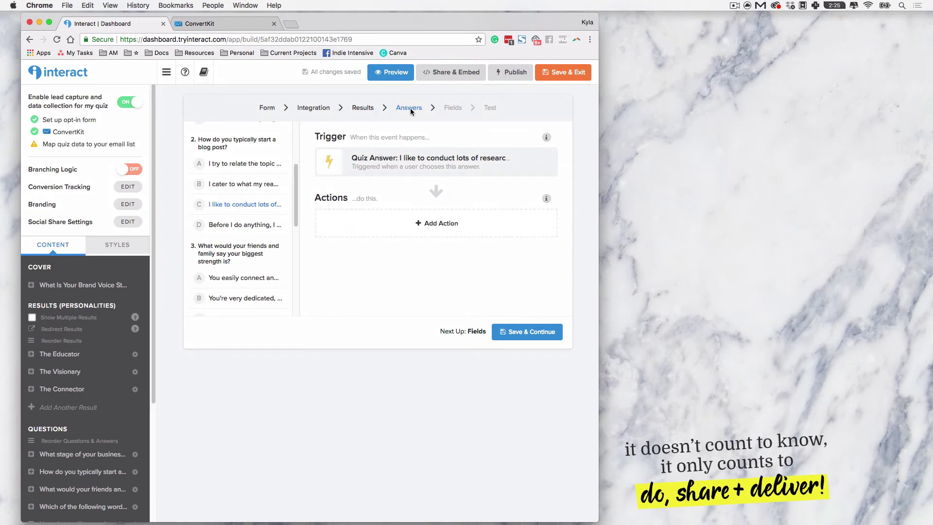
pyautogui.moveTo(295, 188)
pyautogui.mouseDown()
pyautogui.moveTo(295, 148)
pyautogui.moveTo(295, 207)
pyautogui.mouseUp()
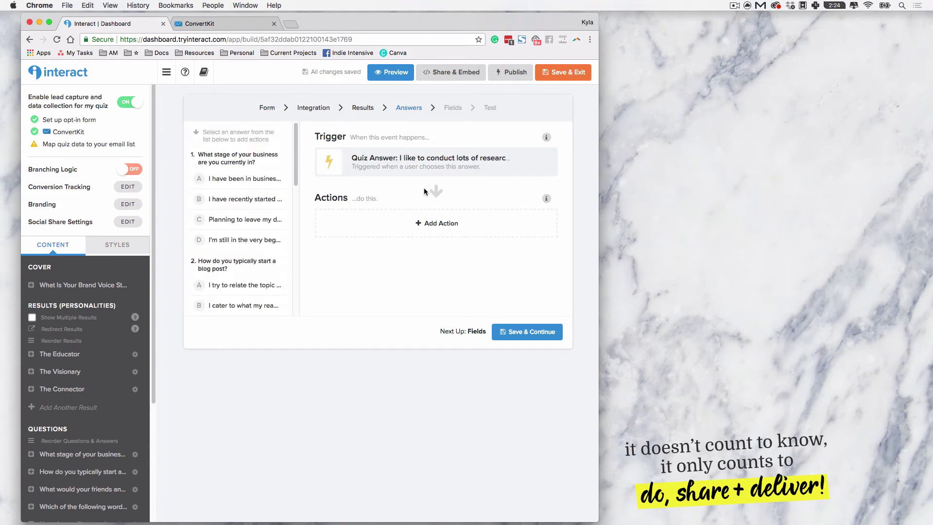
pyautogui.click(549, 333)
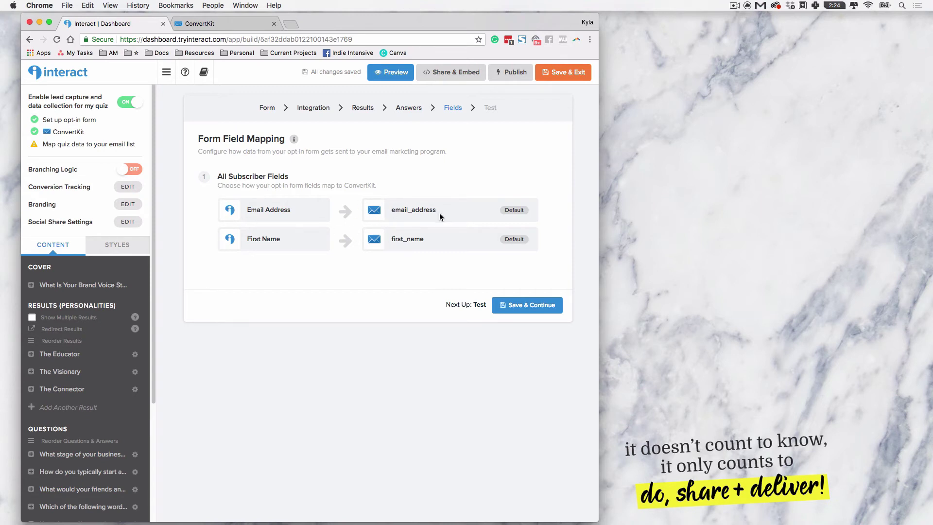
# Step: Open the Test Integration form and clear the prefilled address from its Email field
pyautogui.click(532, 305)
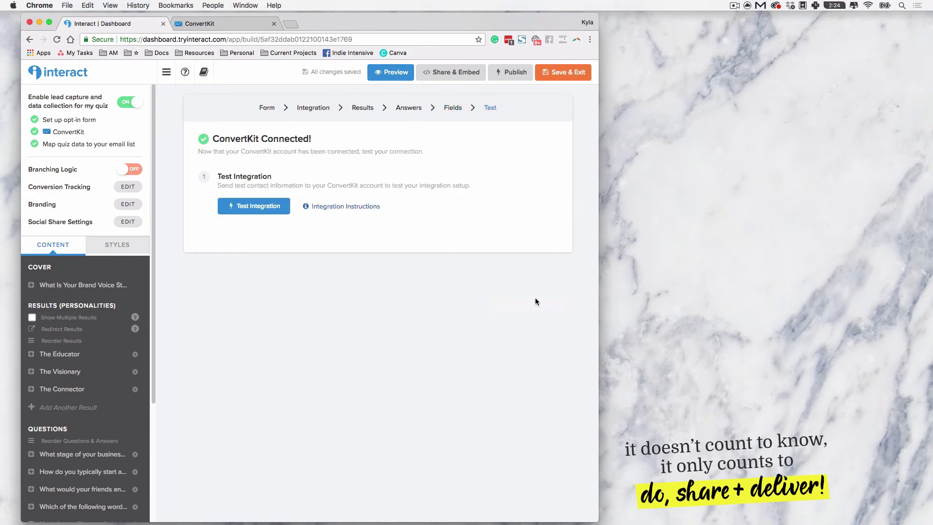
pyautogui.click(263, 215)
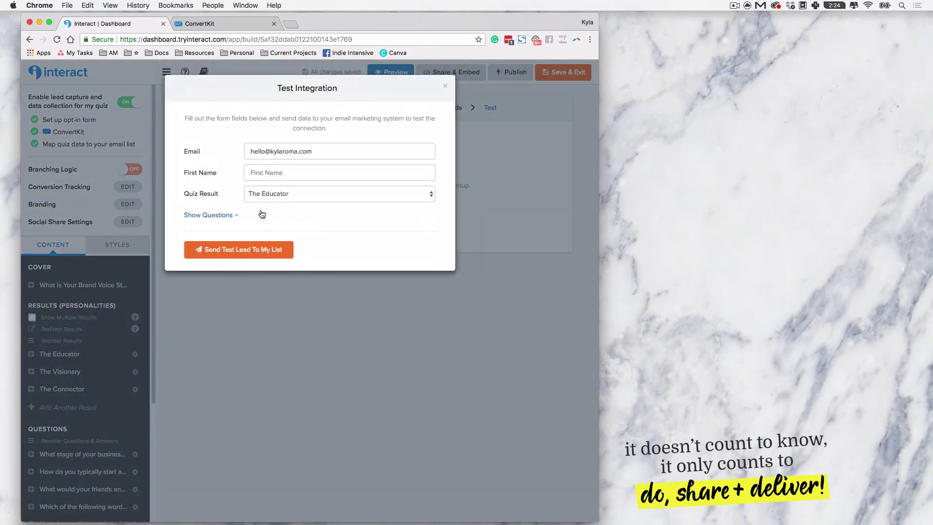
pyautogui.click(322, 147)
pyautogui.press('super+a')
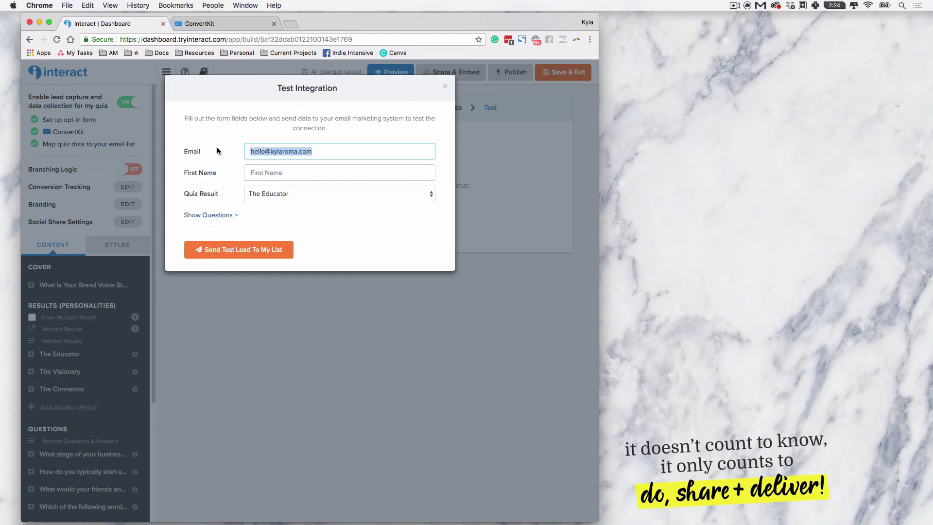
pyautogui.press('BackSpace')
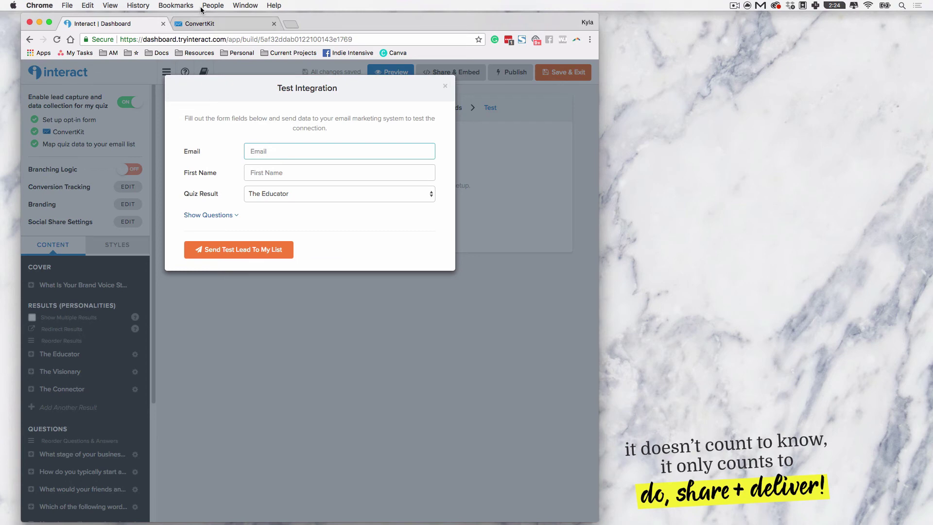
pyautogui.click(214, 25)
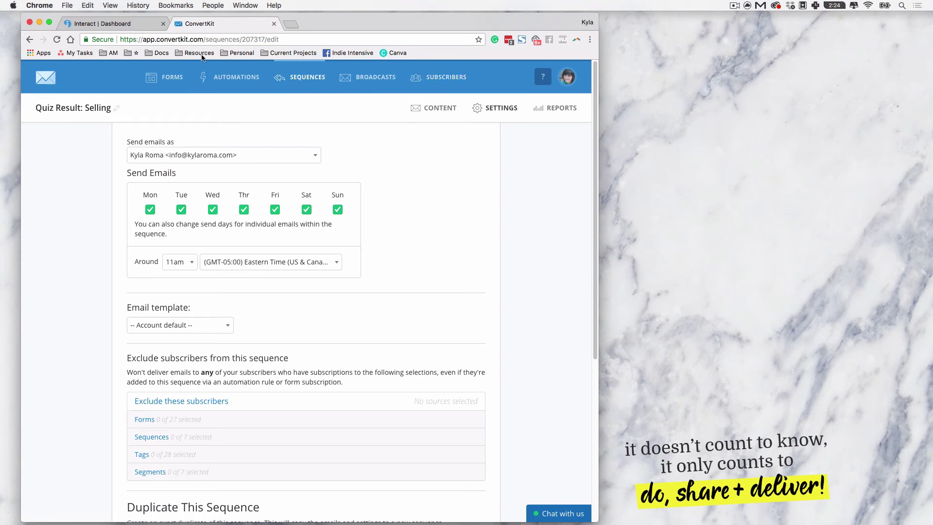
pyautogui.click(85, 24)
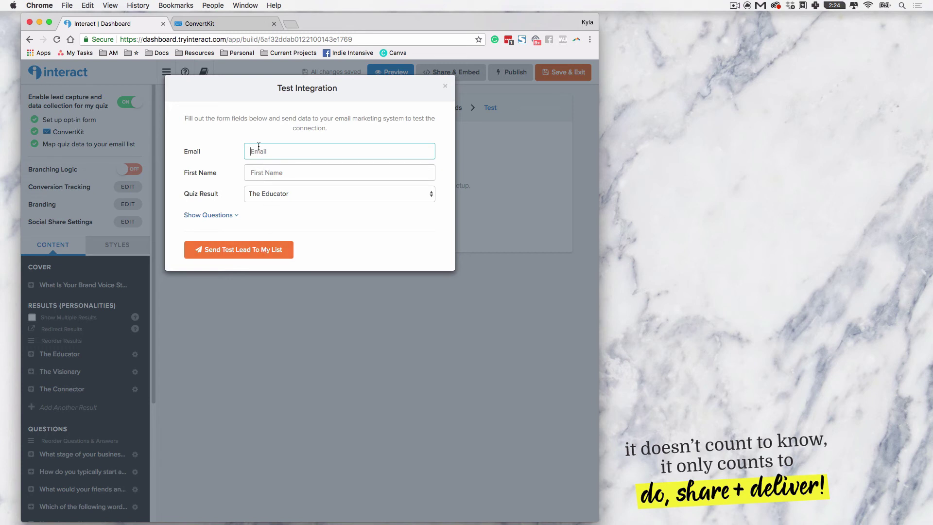
# Step: Send a test lead with the contact's email and first name and confirm the success message
pyautogui.write('kyla')
pyautogui.press('Down')
pyautogui.press('Return')
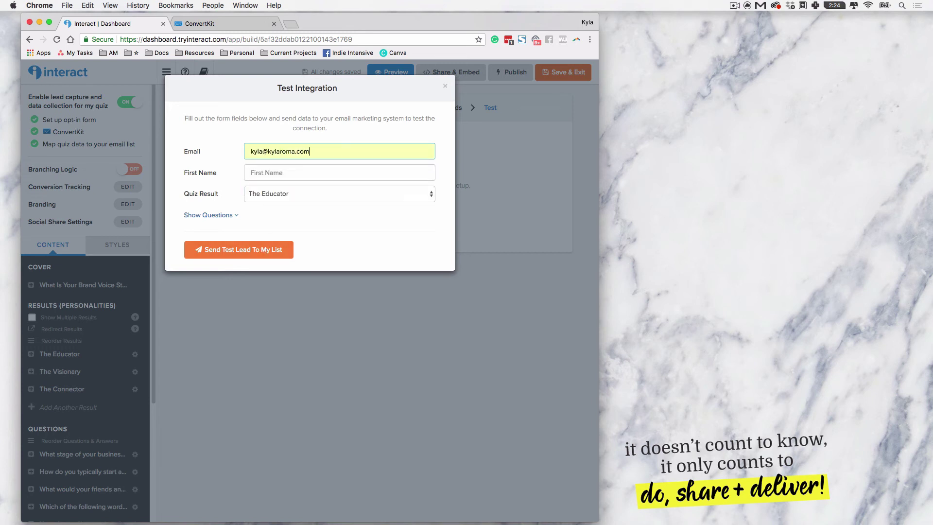
pyautogui.click(280, 173)
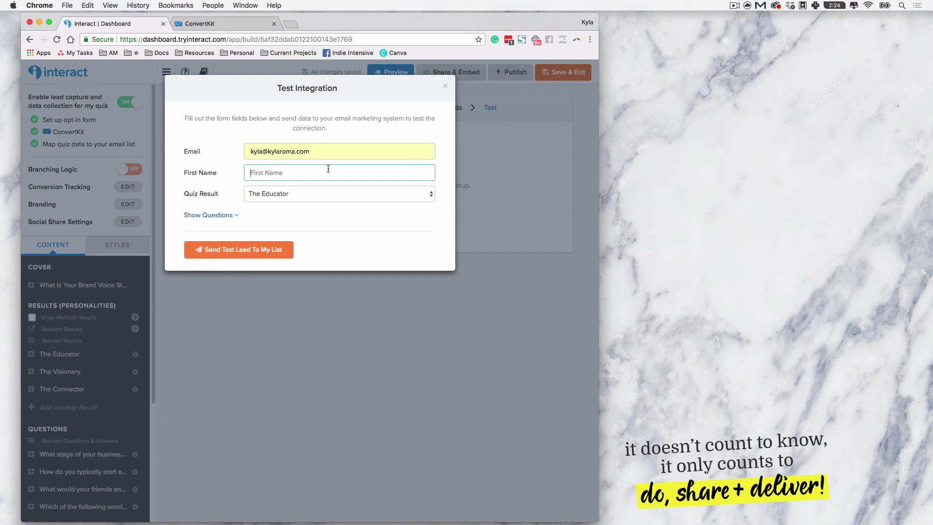
pyautogui.write('Kyla')
pyautogui.click(265, 249)
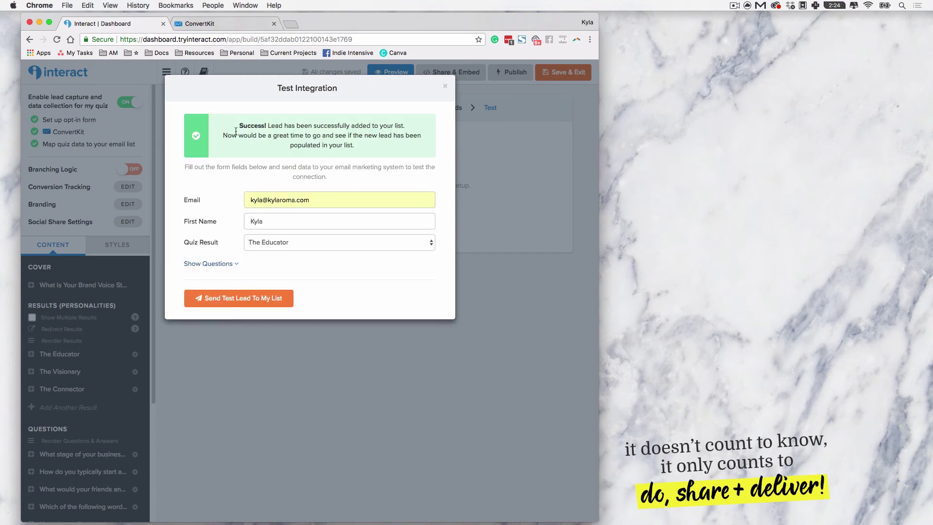
pyautogui.moveTo(238, 125); pyautogui.dragTo(389, 146)
pyautogui.click(390, 145)
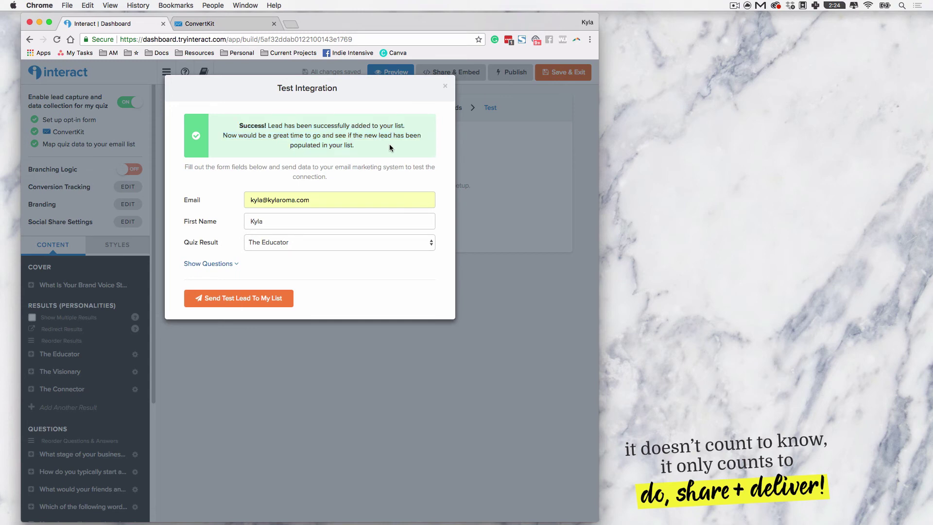
pyautogui.click(196, 24)
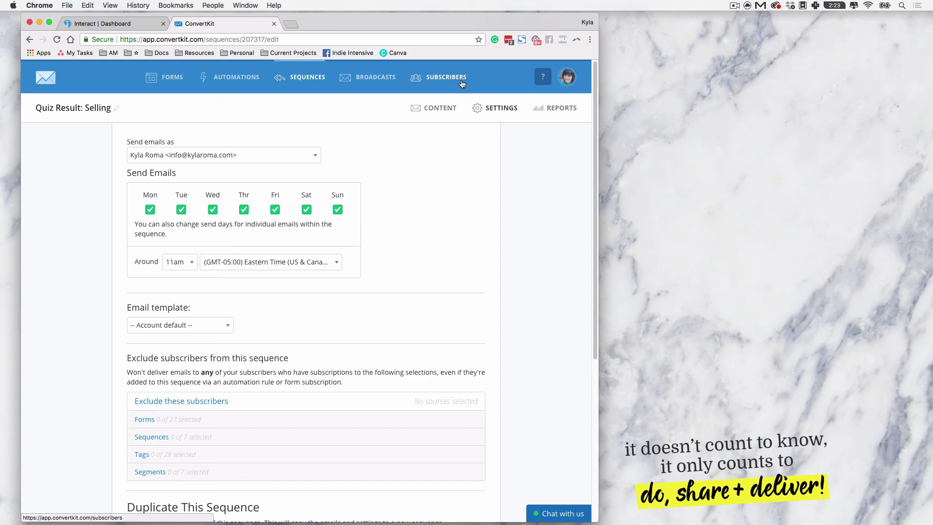
# Step: Search ConvertKit subscribers for the test contact's email address
pyautogui.click(462, 82)
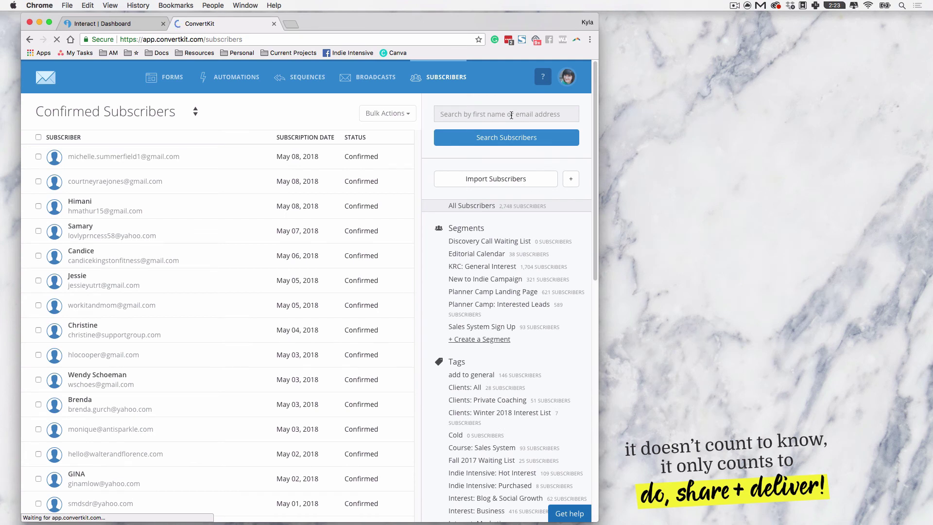
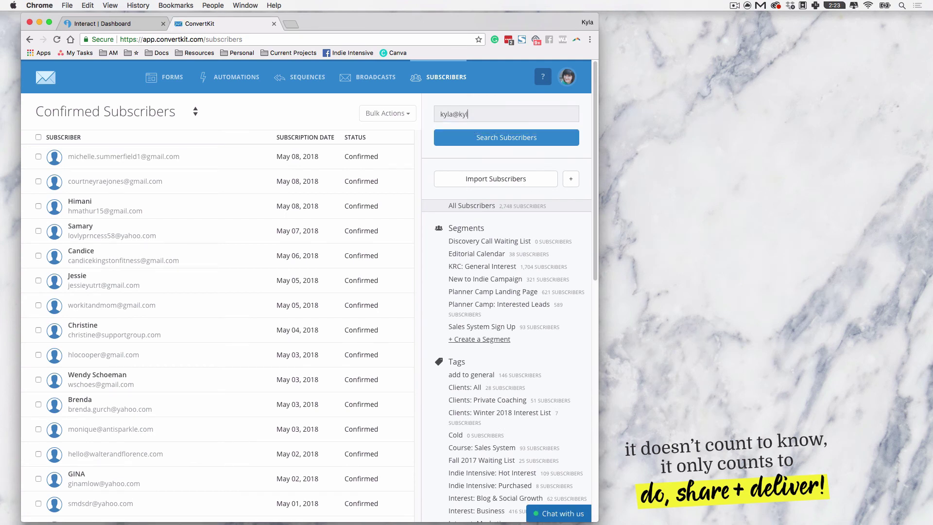
pyautogui.press('Return')
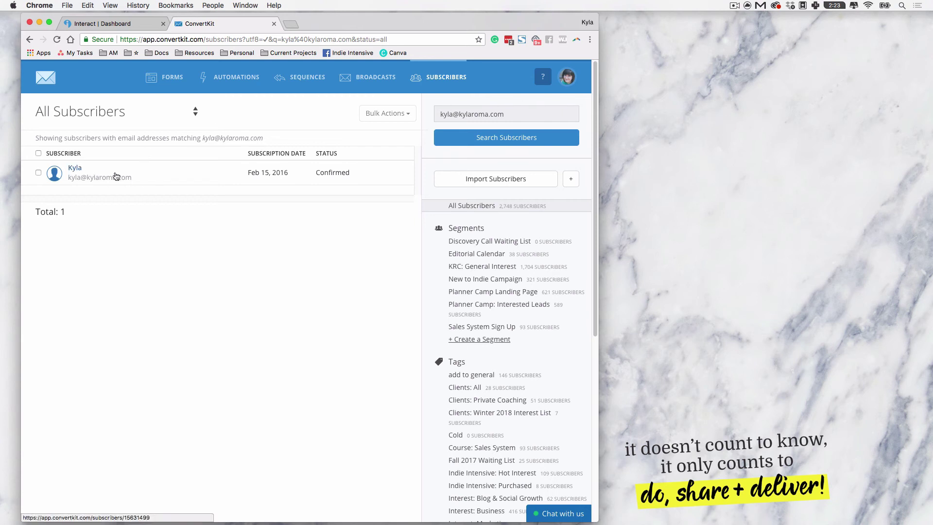
pyautogui.moveTo(255, 174); pyautogui.dragTo(402, 186)
pyautogui.click(379, 181)
# Step: Open the test subscriber's profile and view its forms, including Quiz Result: Educator
pyautogui.click(75, 171)
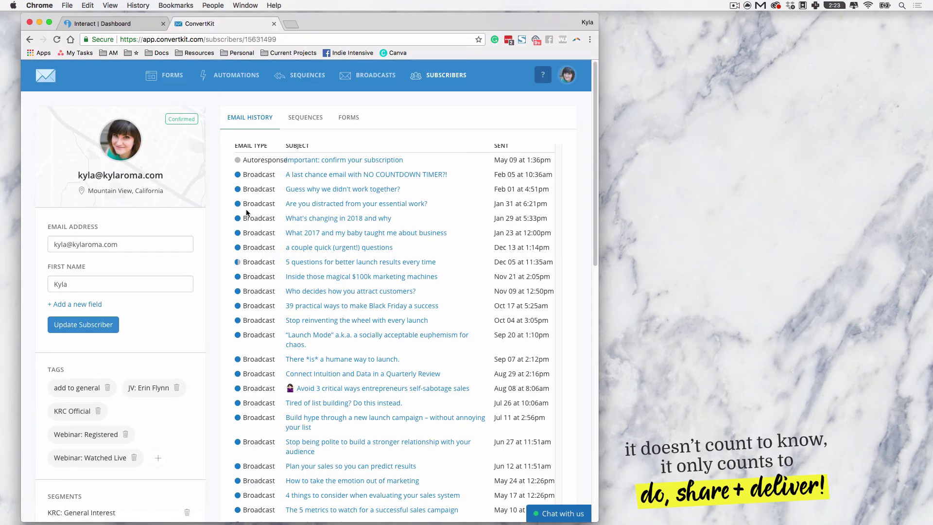
pyautogui.scroll(-6, 247, 212)
pyautogui.scroll(6, 214, 240)
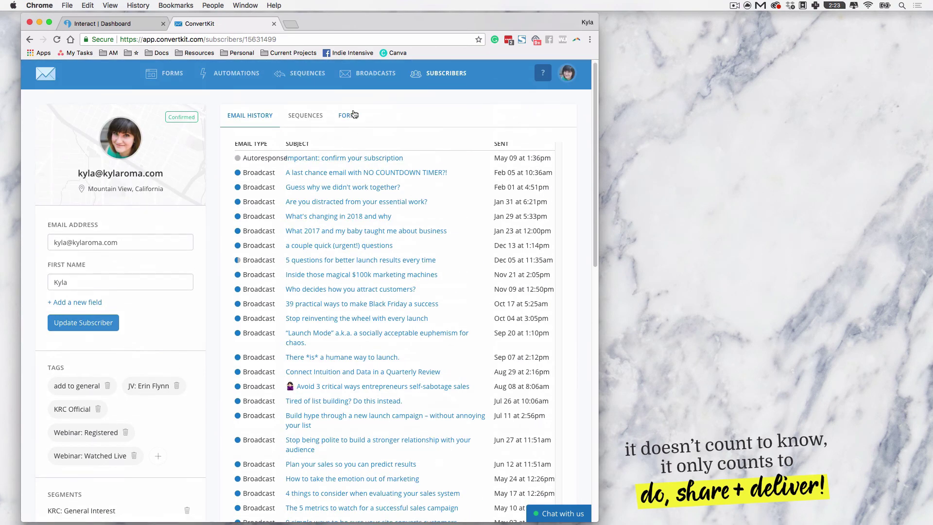
pyautogui.click(354, 113)
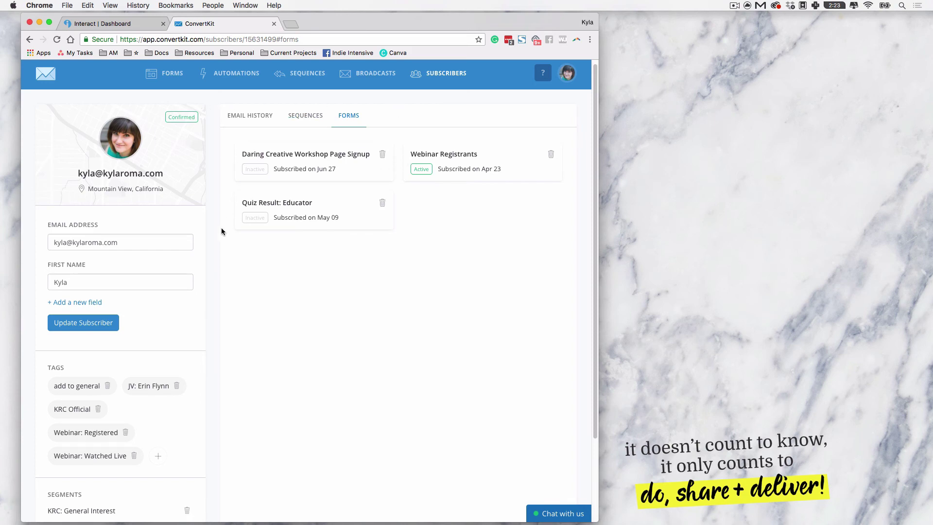
pyautogui.scroll(-3, 216, 318)
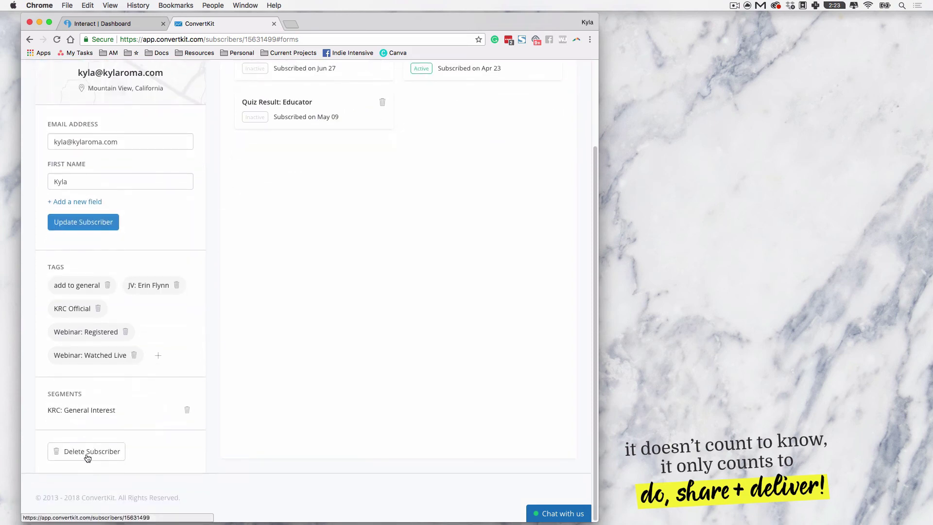
pyautogui.scroll(3, 366, 300)
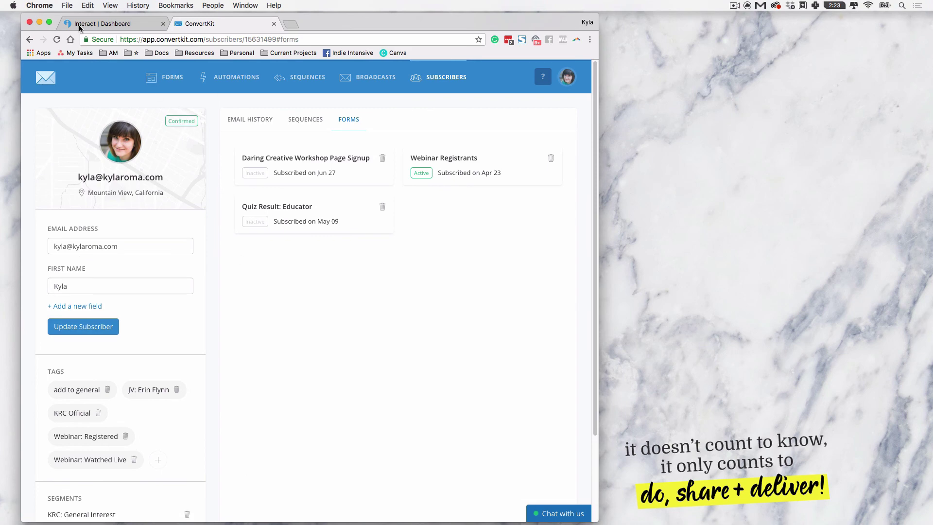
# Step: Close the Test Integration form and look at the subscriber's email history
pyautogui.click(80, 27)
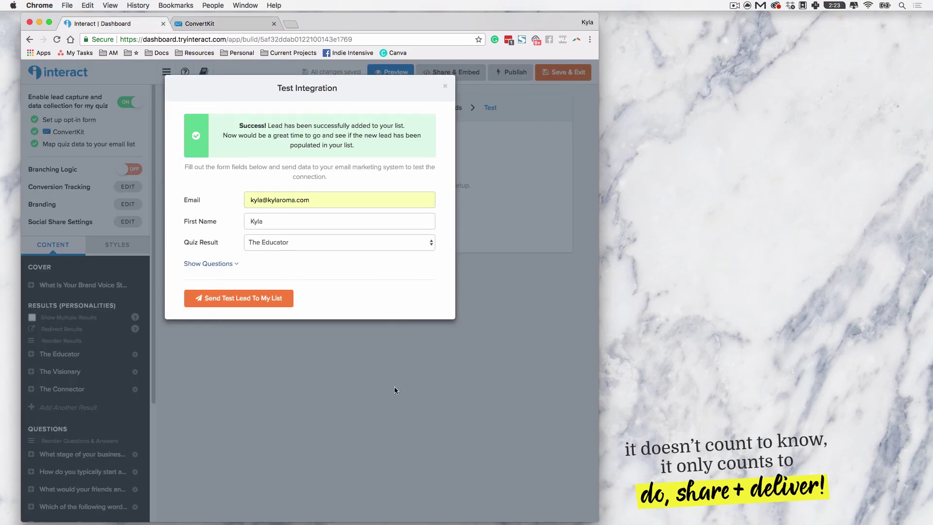
pyautogui.click(262, 352)
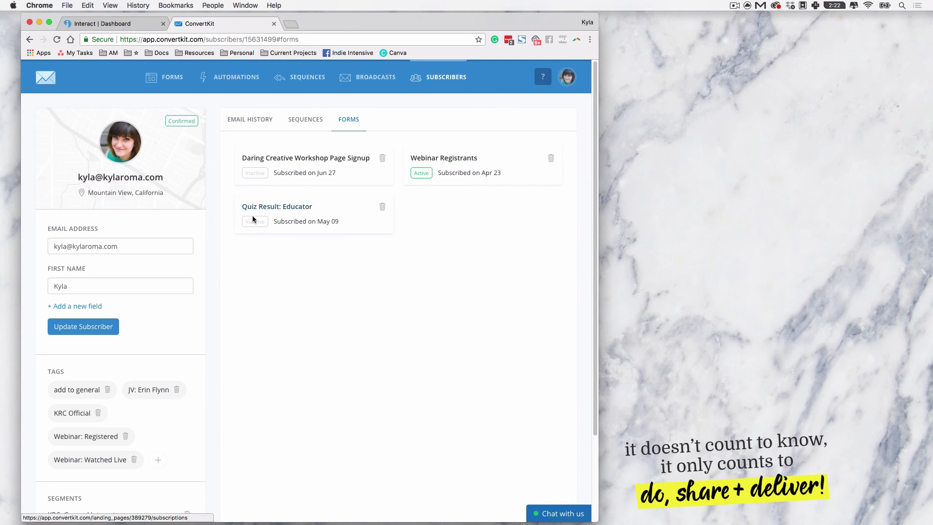
pyautogui.click(248, 125)
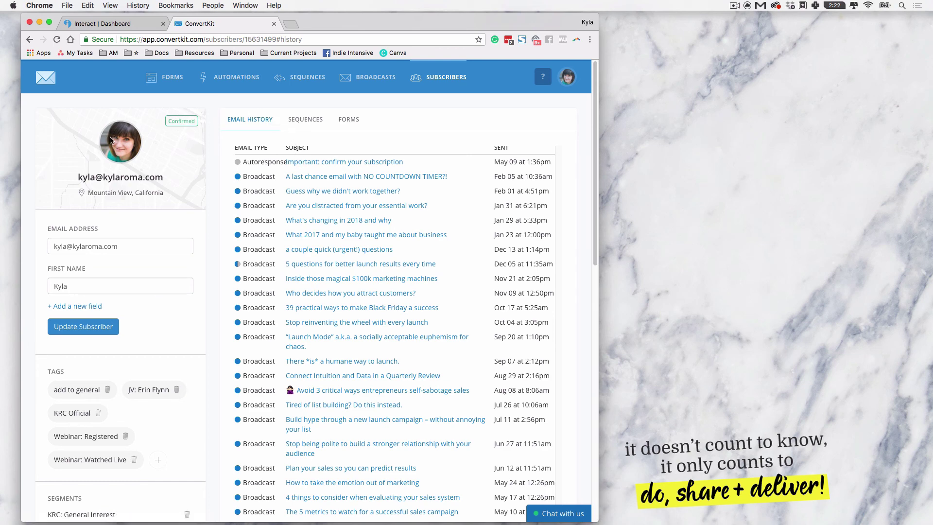
# Step: Save and exit the quiz builder, then go to ConvertKit's Automations list
pyautogui.click(84, 24)
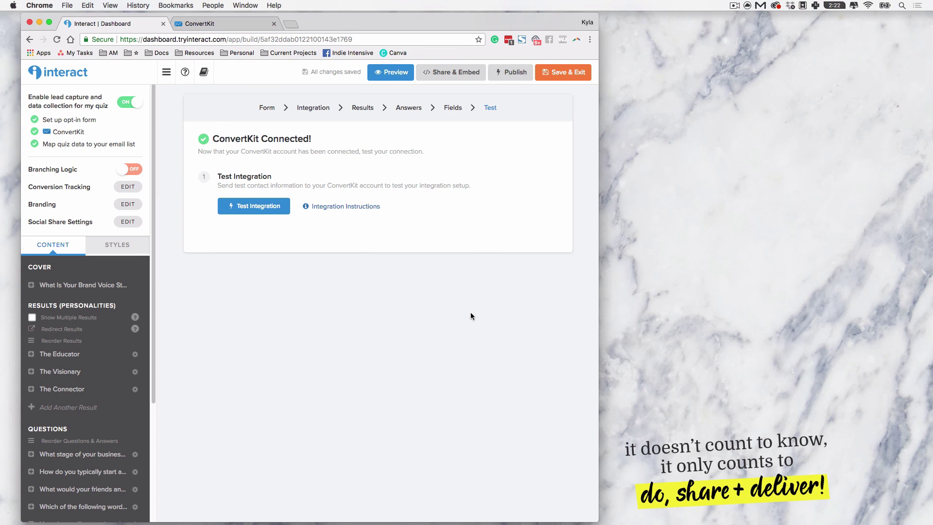
pyautogui.click(548, 77)
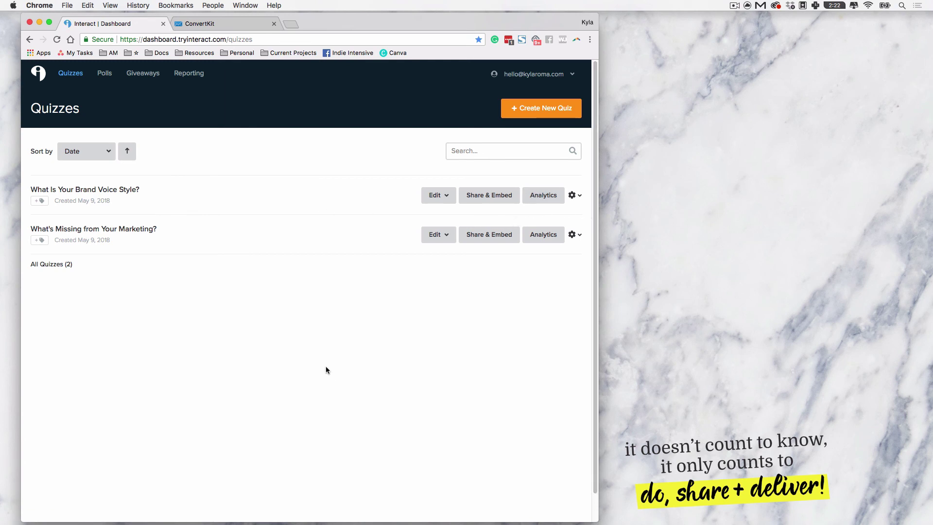
pyautogui.click(215, 25)
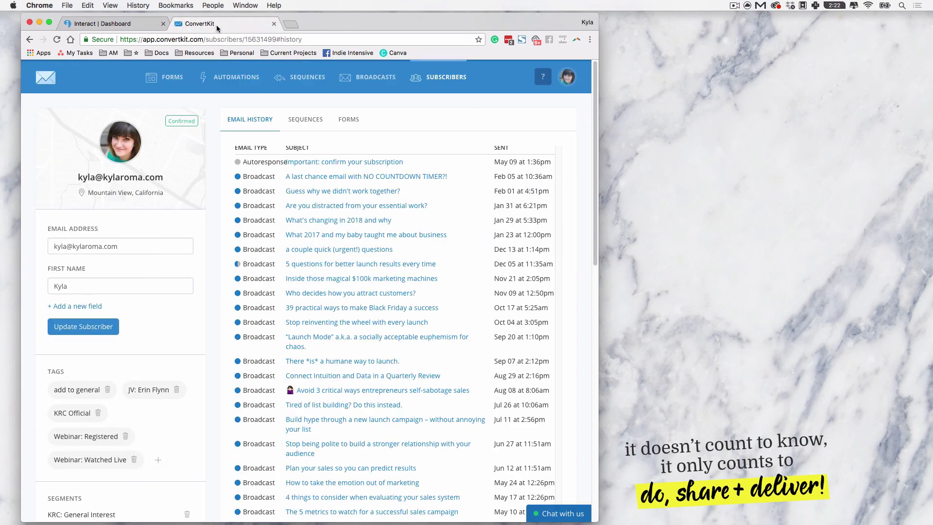
pyautogui.click(235, 78)
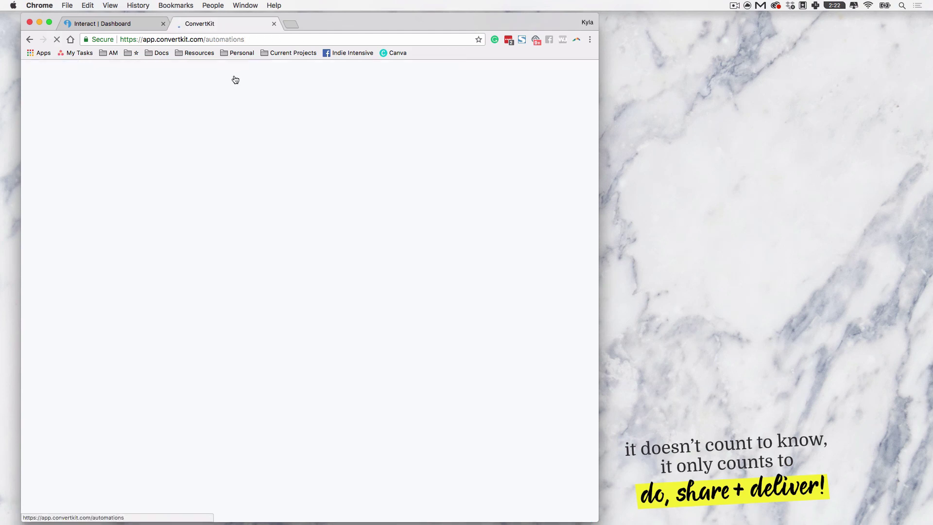
# Step: Open the Marketing Quiz automation, scroll its flow, and begin adding a step after Quiz Result: Selling
pyautogui.click(304, 183)
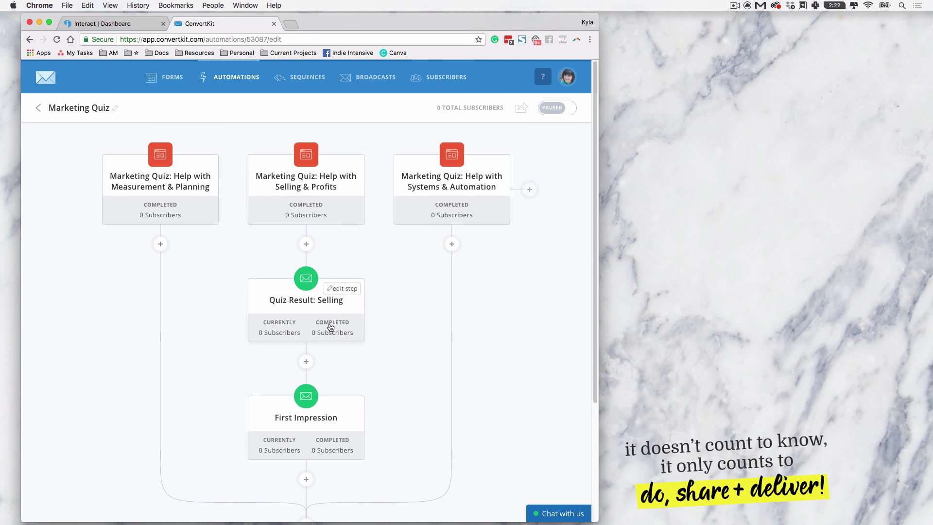
pyautogui.scroll(-2, 317, 360)
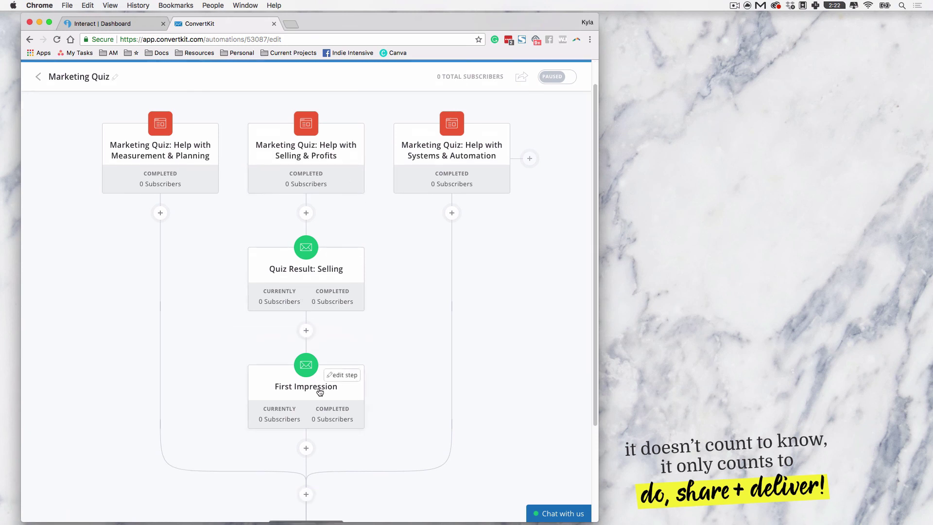
pyautogui.scroll(-1, 305, 368)
pyautogui.scroll(-3, 305, 368)
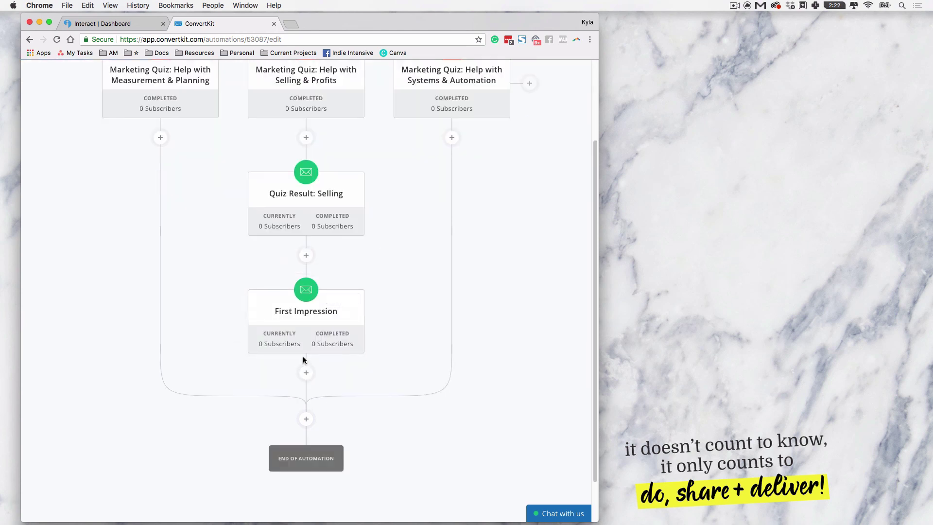
pyautogui.scroll(-1, 308, 377)
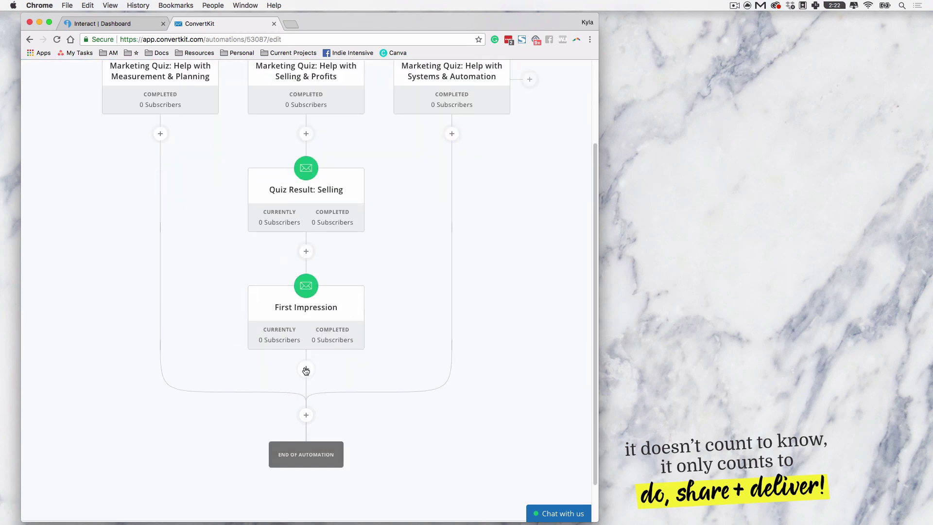
pyautogui.moveTo(308, 200)
pyautogui.scroll(3, 354, 447)
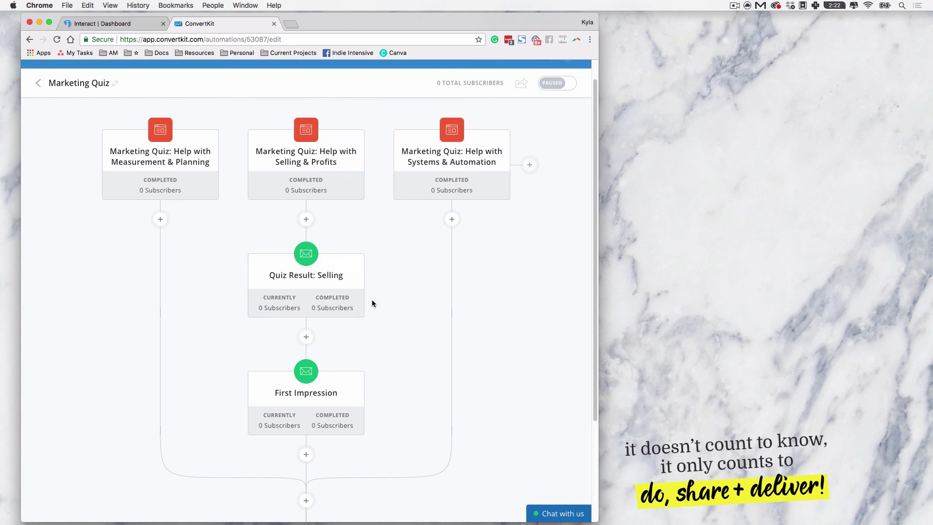
pyautogui.scroll(-3, 372, 296)
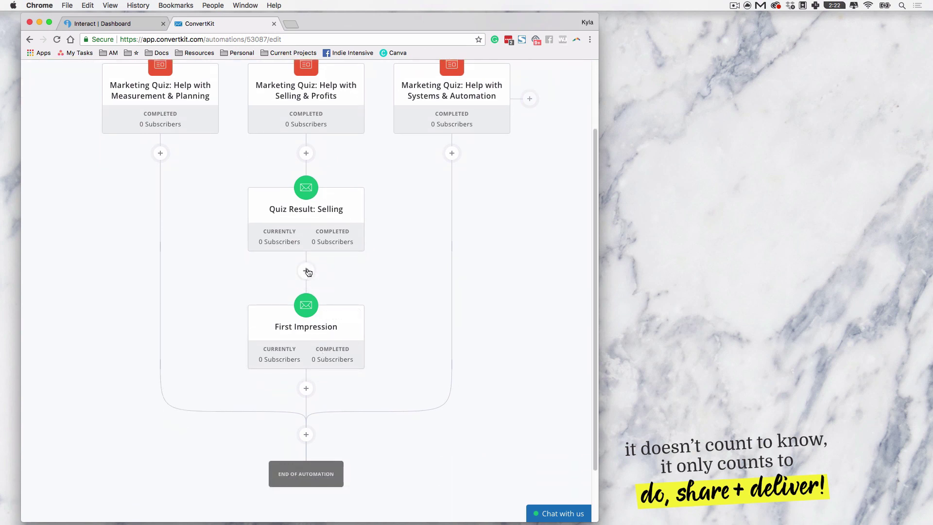
pyautogui.click(307, 271)
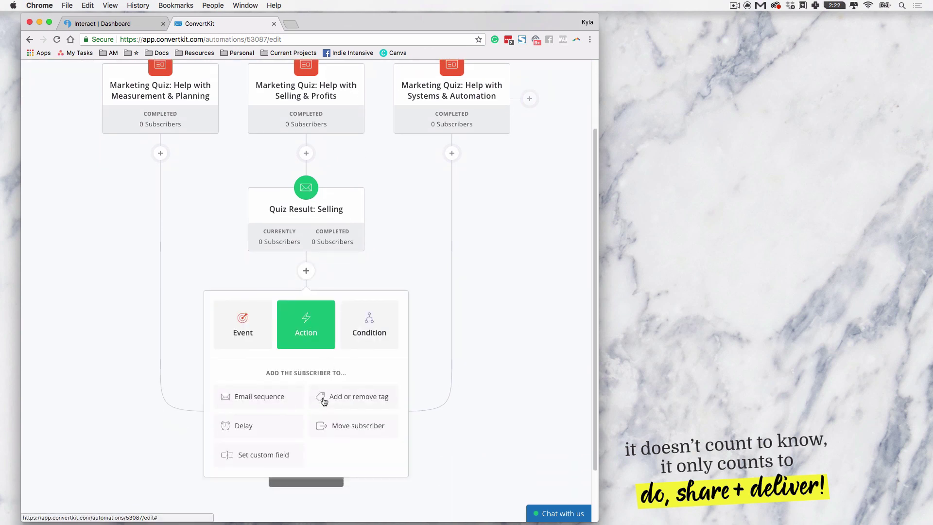
# Step: Add an 'Add or remove tag' action applying the Interest: Profitability tag after Quiz Result: Selling
pyautogui.click(366, 399)
pyautogui.click(279, 423)
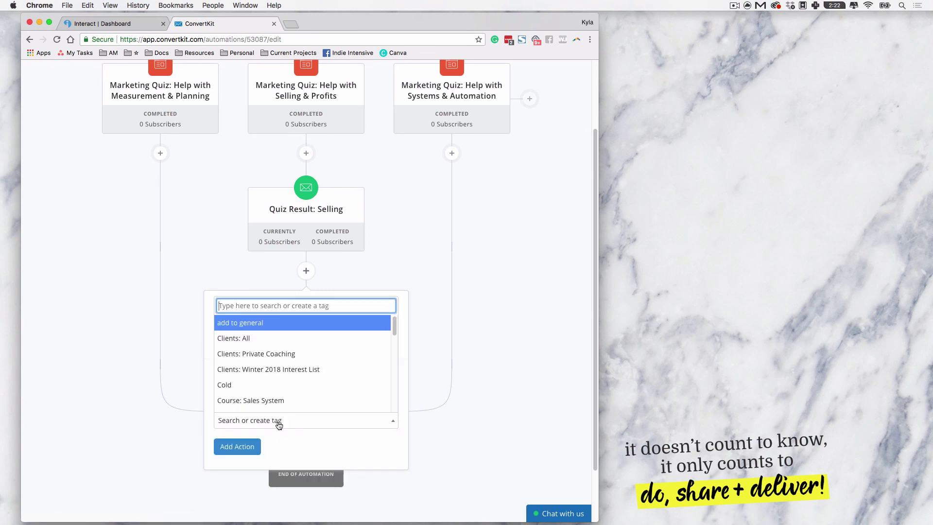
pyautogui.write('inte')
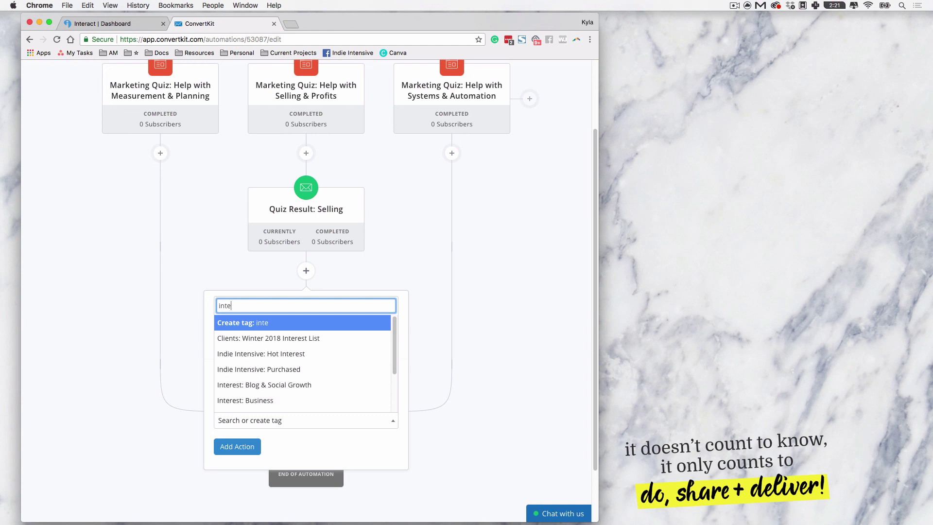
pyautogui.write('r')
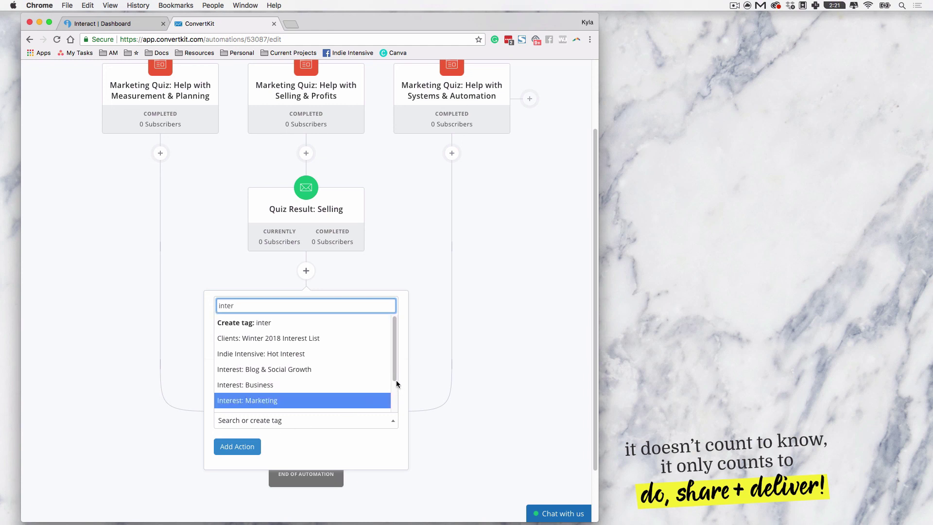
pyautogui.scroll(-1, 396, 383)
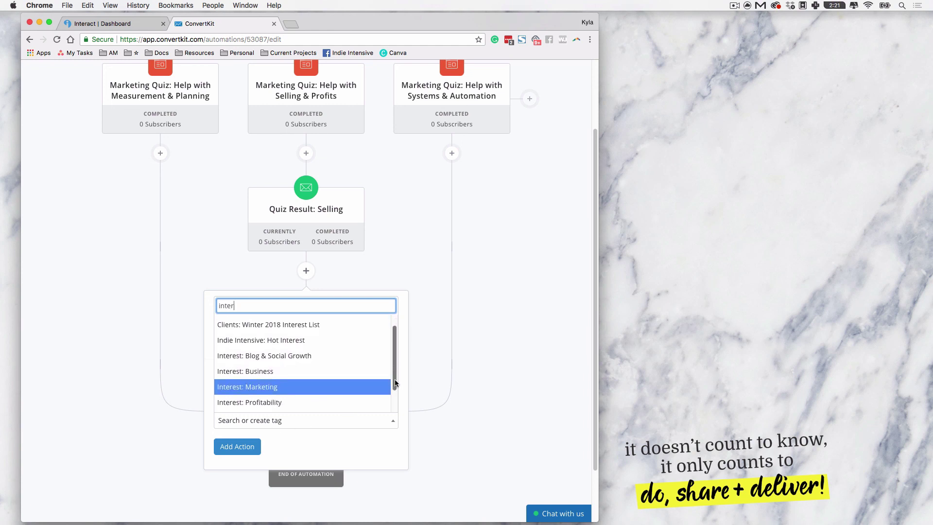
pyautogui.click(296, 396)
pyautogui.click(238, 447)
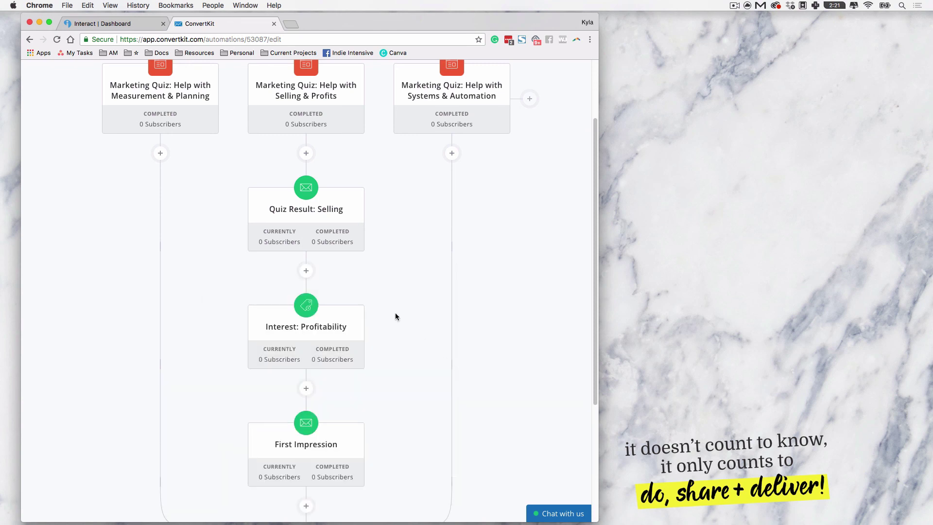
pyautogui.moveTo(311, 335)
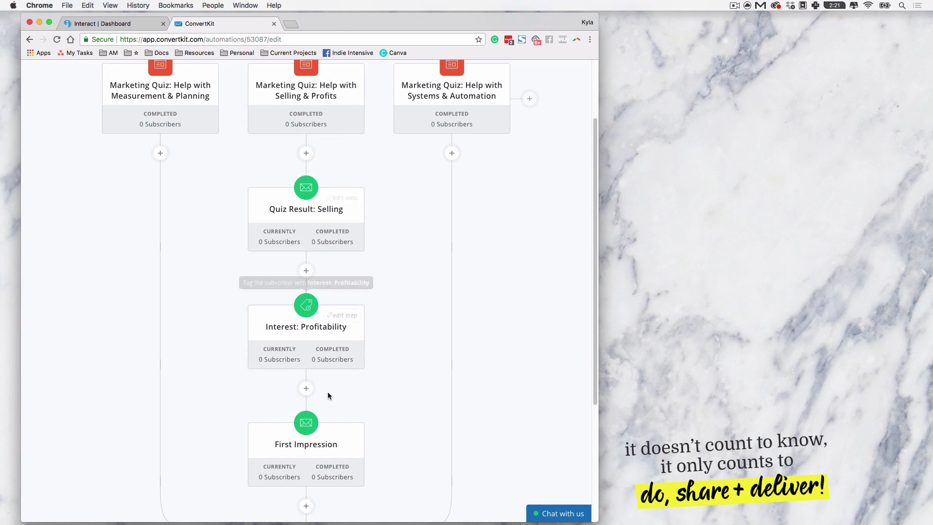
pyautogui.scroll(-4, 317, 427)
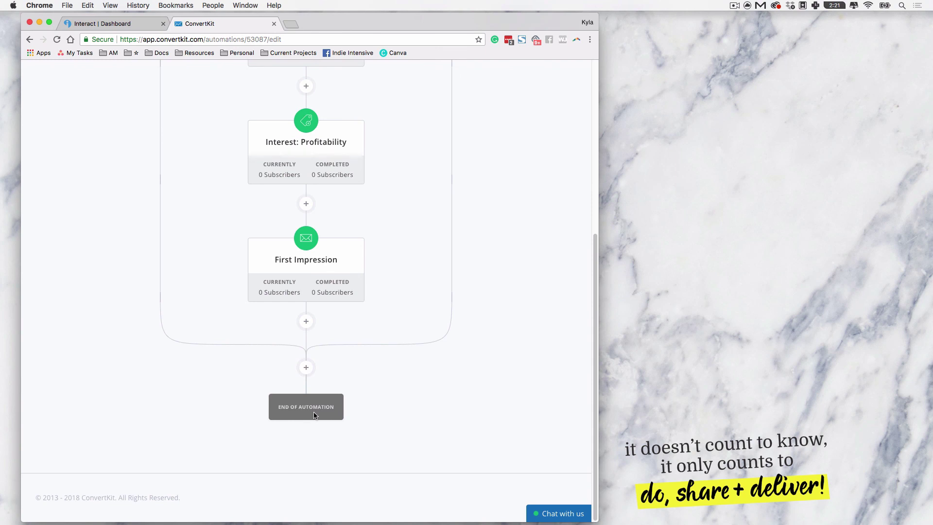
pyautogui.moveTo(314, 400)
pyautogui.scroll(1, 397, 332)
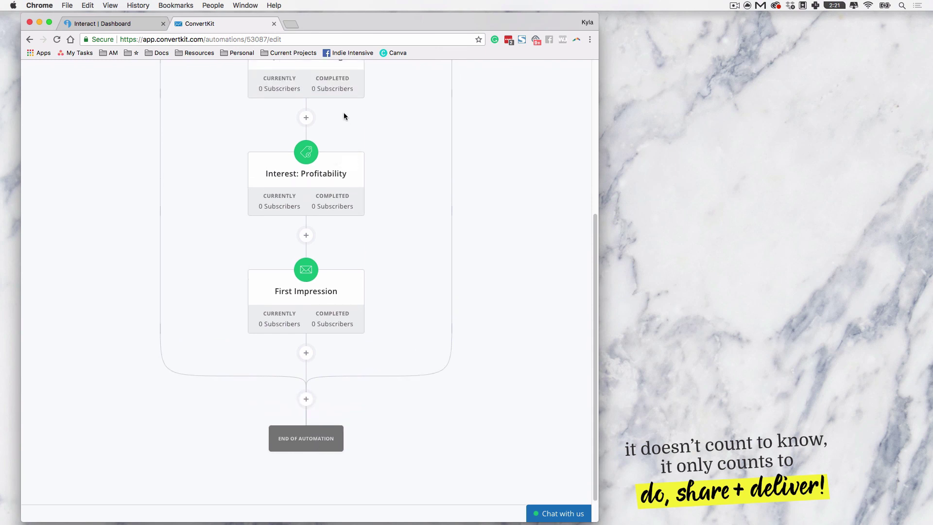
pyautogui.moveTo(325, 175)
pyautogui.scroll(3, 372, 189)
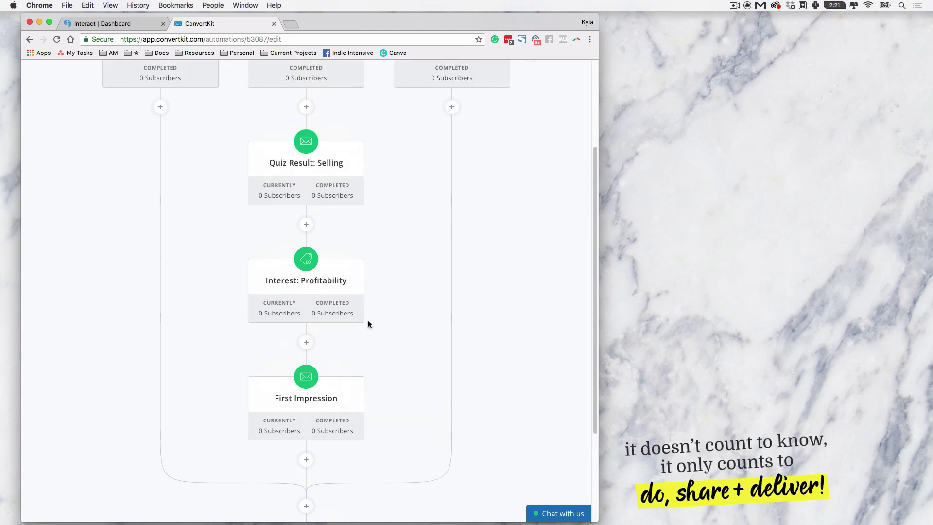
pyautogui.moveTo(281, 313)
pyautogui.scroll(1, 449, 267)
pyautogui.moveTo(596, 317); pyautogui.dragTo(586, 196)
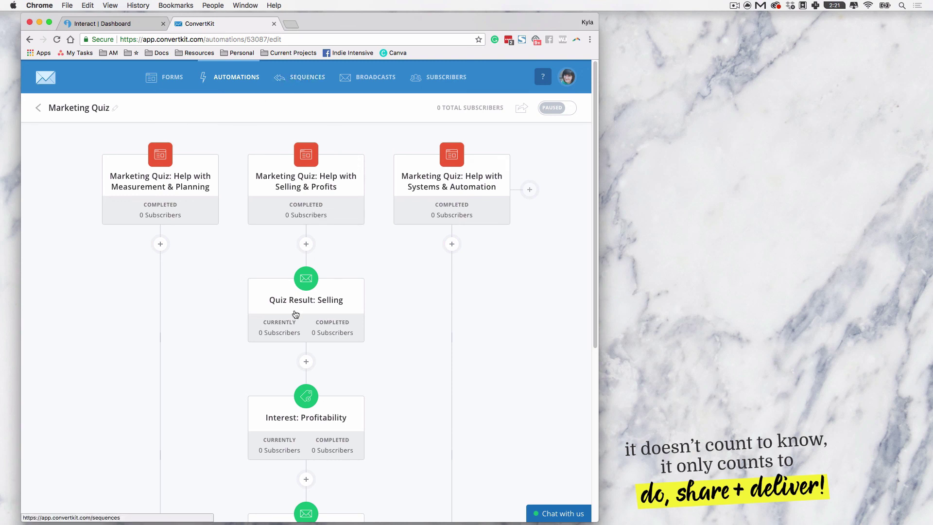
pyautogui.moveTo(315, 314)
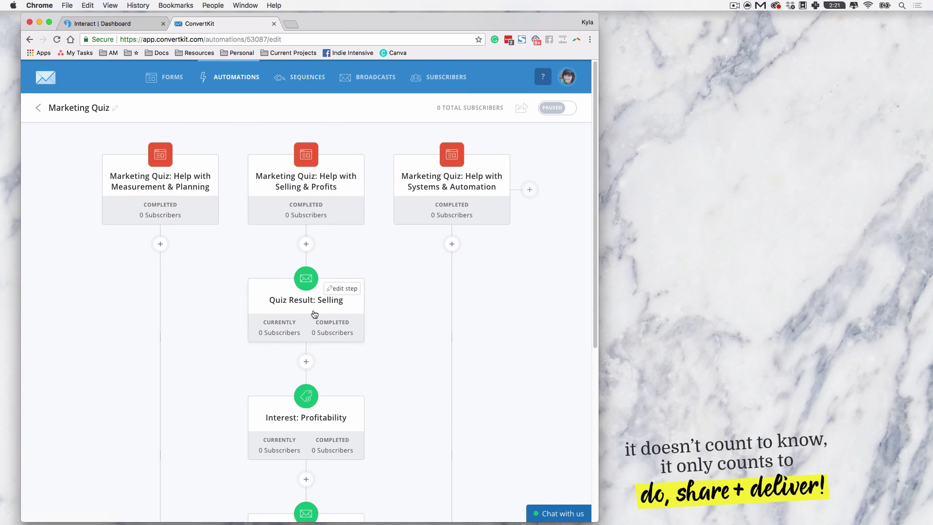
pyautogui.scroll(-5, 314, 313)
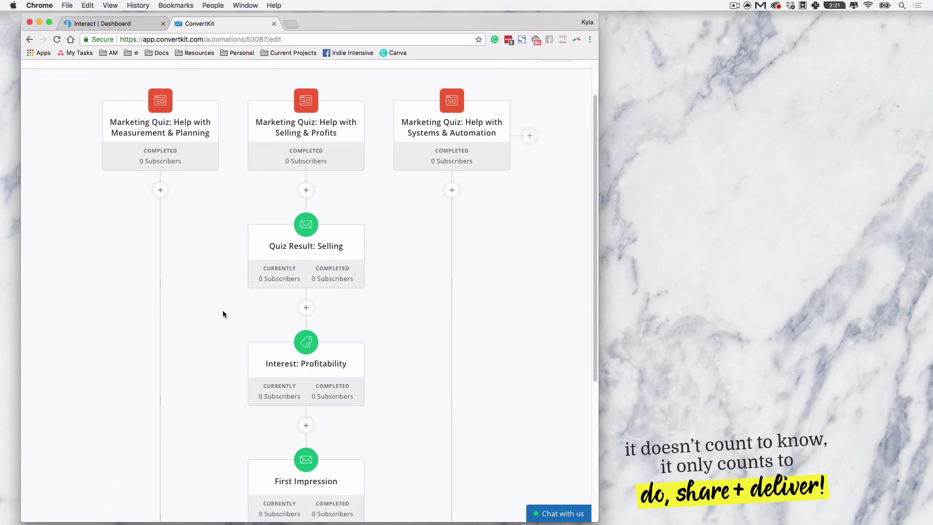
pyautogui.scroll(-3, 213, 299)
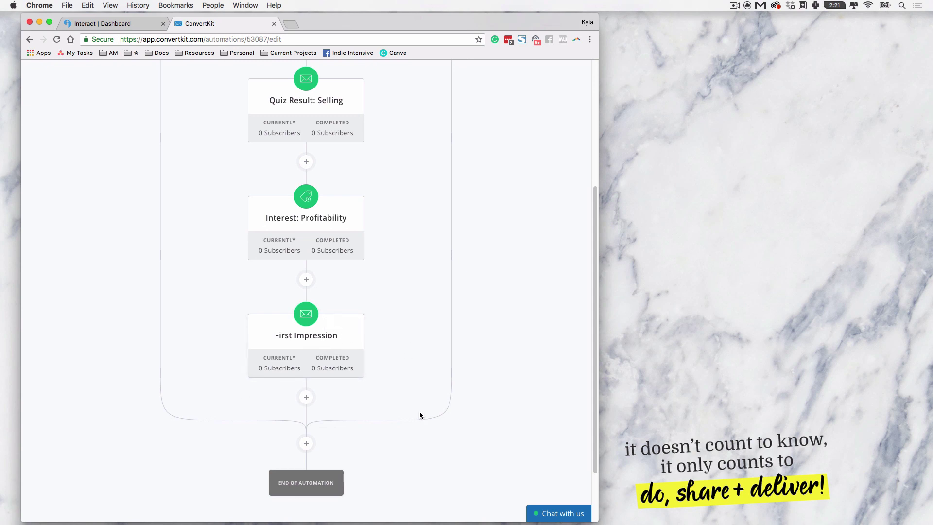
pyautogui.scroll(-1, 420, 415)
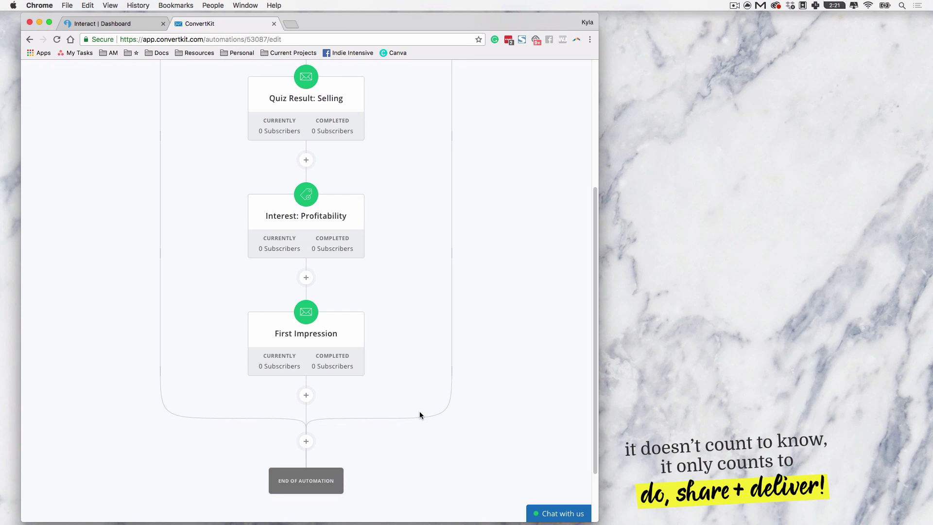
pyautogui.scroll(1, 420, 415)
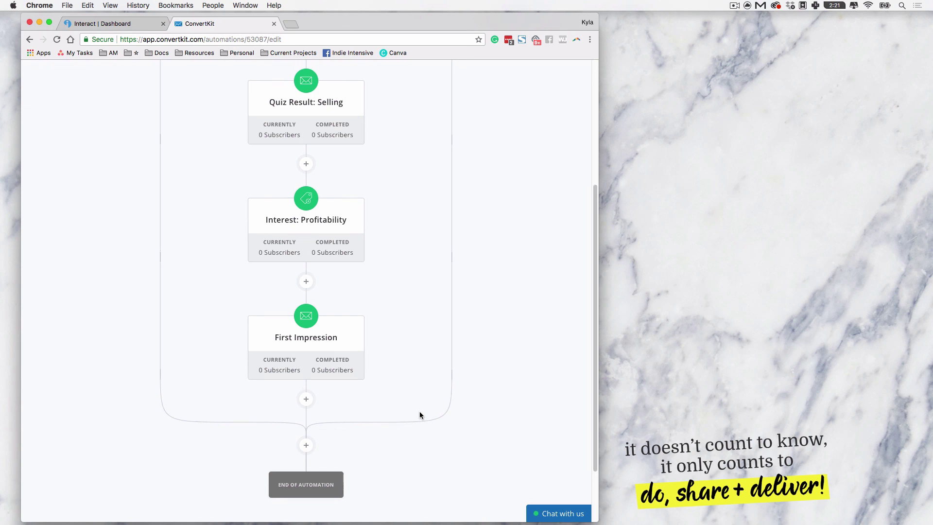
pyautogui.scroll(5, 420, 415)
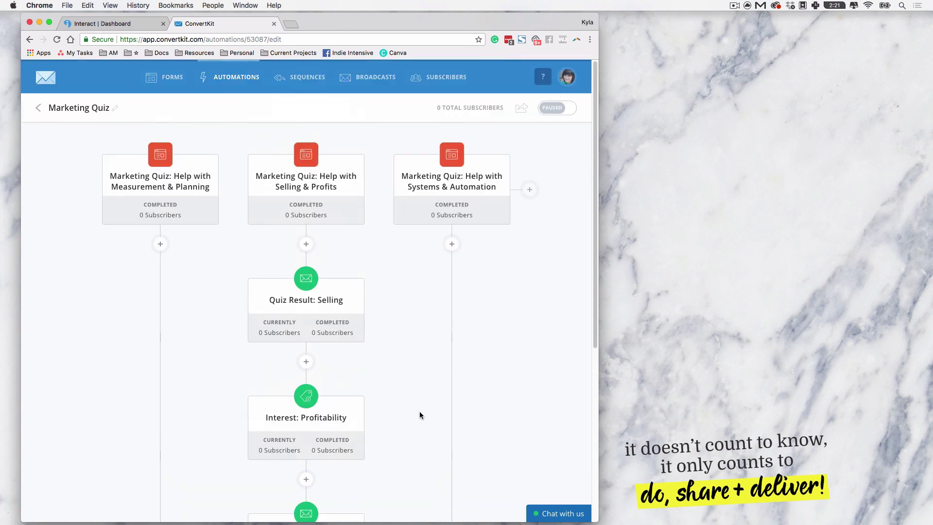